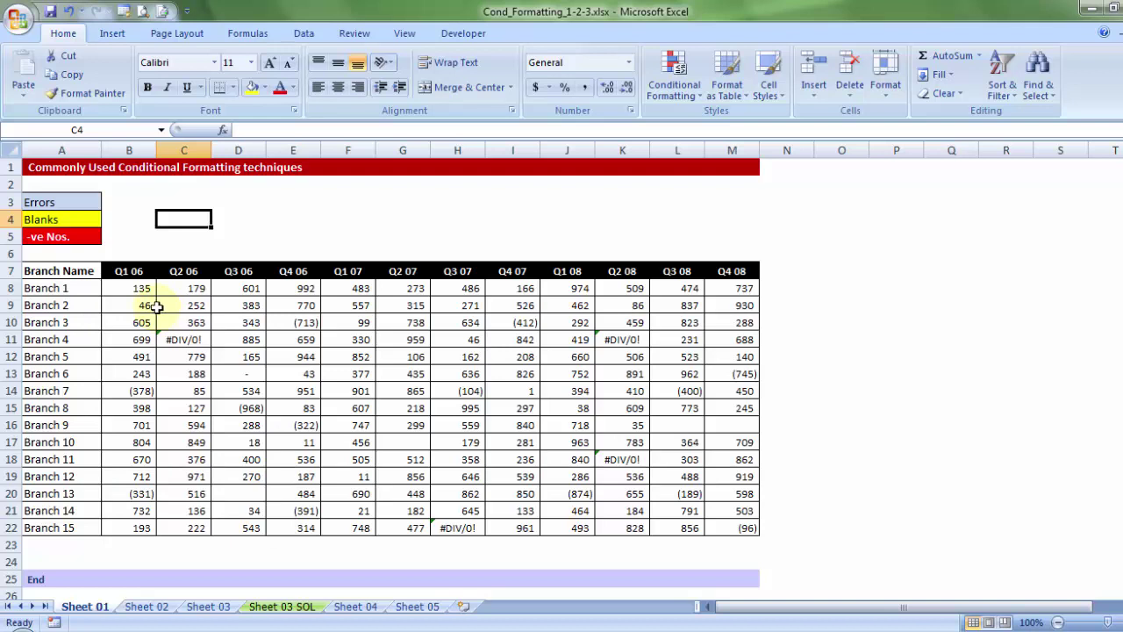
- Point out the branch names, the Branch 1 row, and the #DIV/0! errors in C11, K11 and K18
left_click_drag(88, 287, 74, 522)
left_click_drag(136, 289, 740, 529)
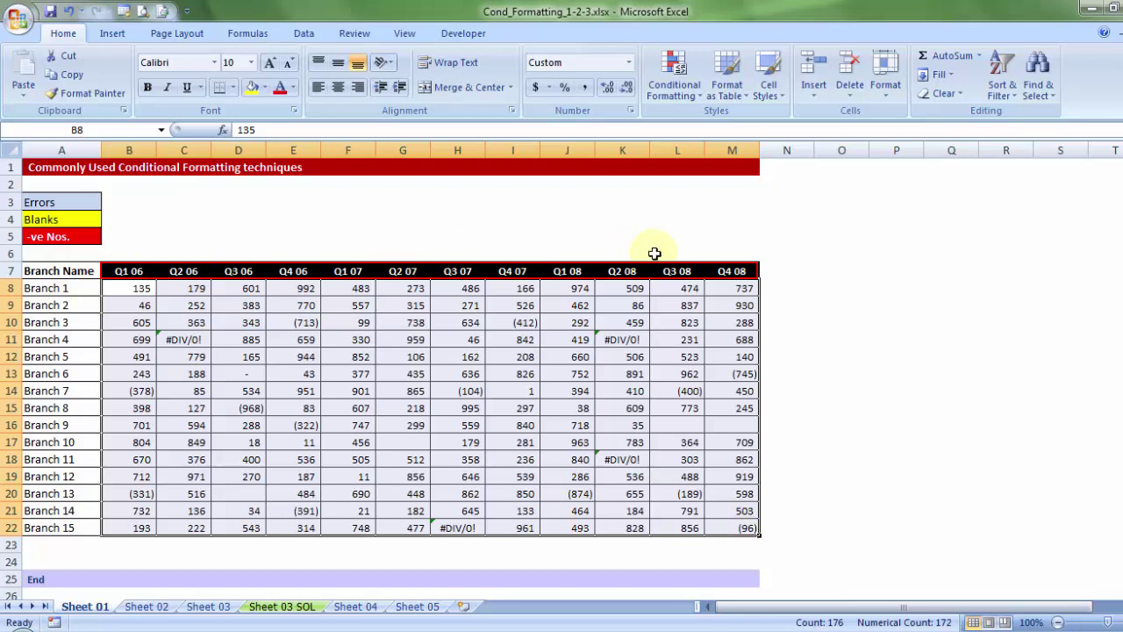
left_click(193, 340)
left_click(636, 343)
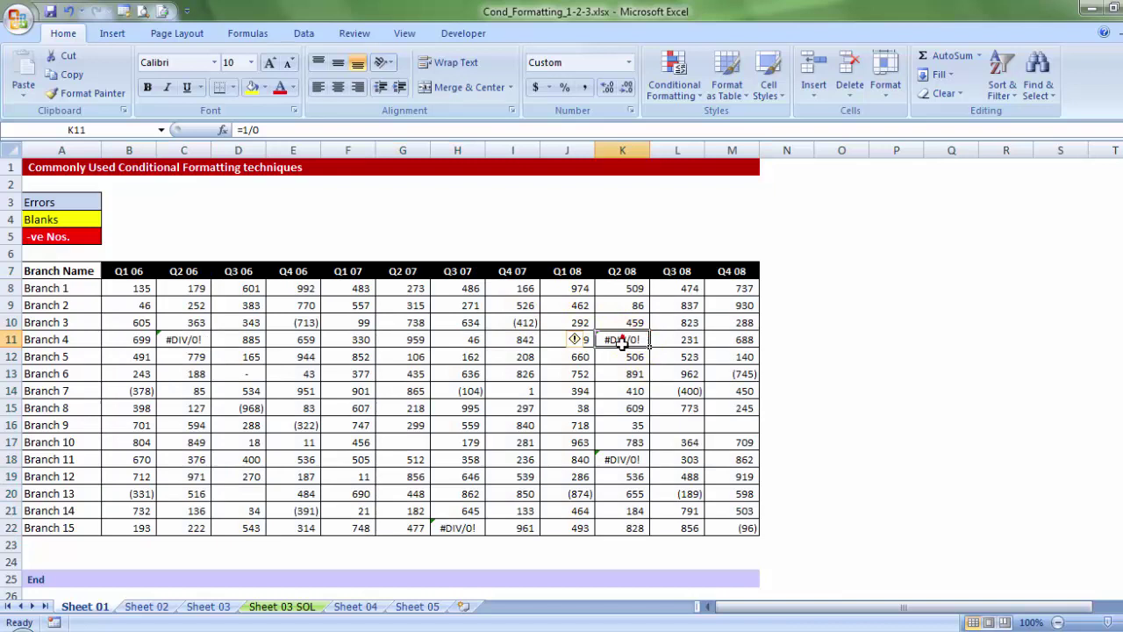
left_click(618, 460)
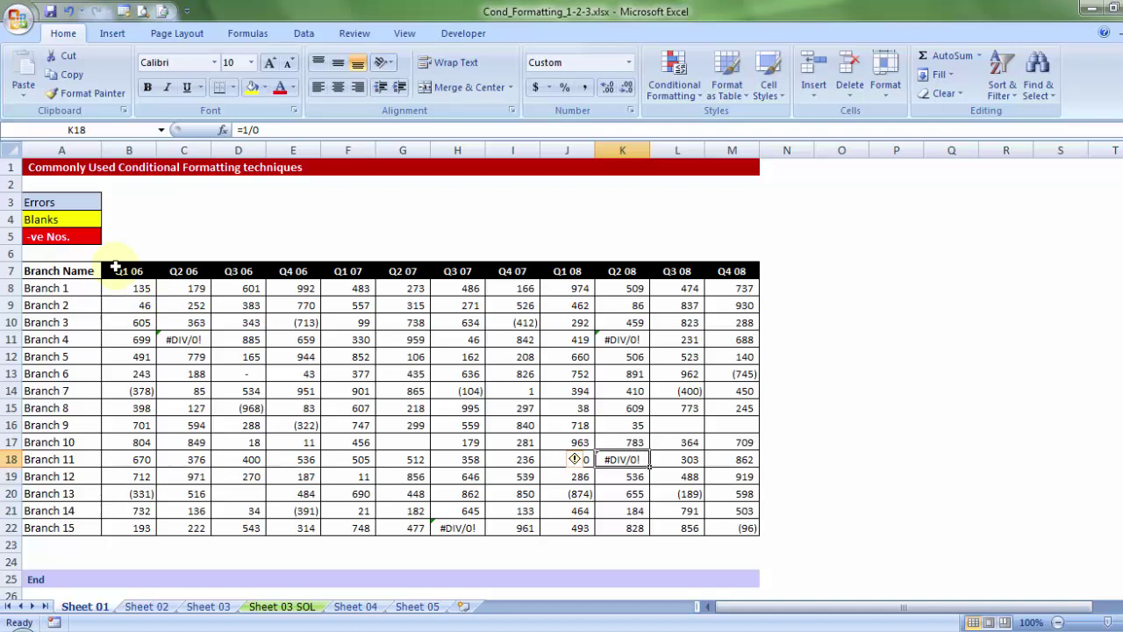
- Give C11 a pale fill and enter 67, then undo to restore its #DIV/0! formula
left_click(88, 207)
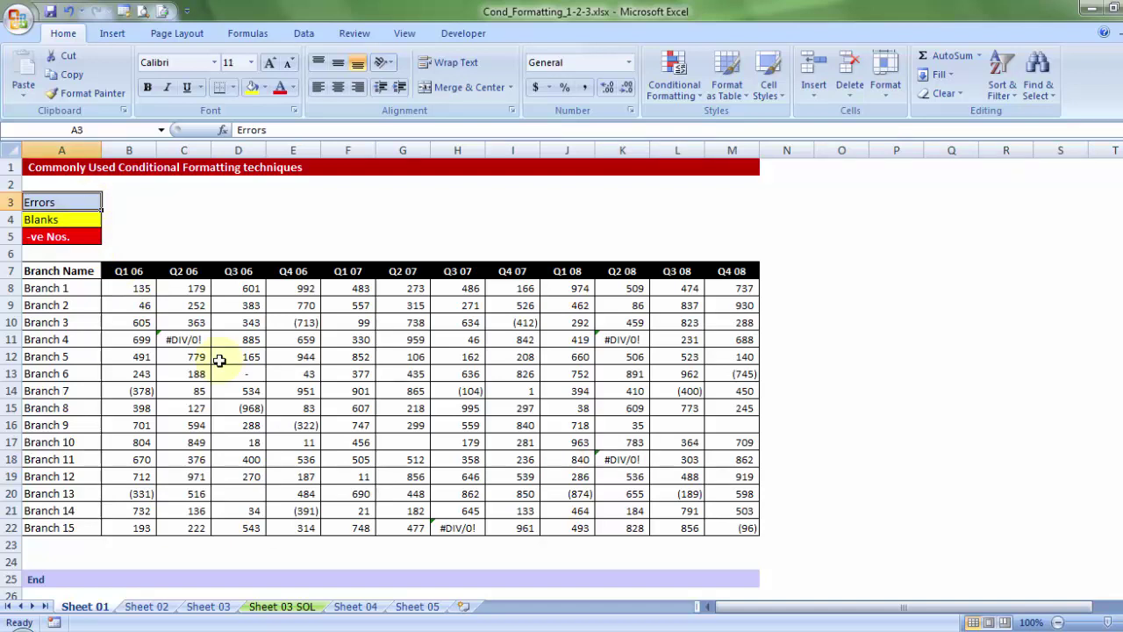
left_click(195, 341)
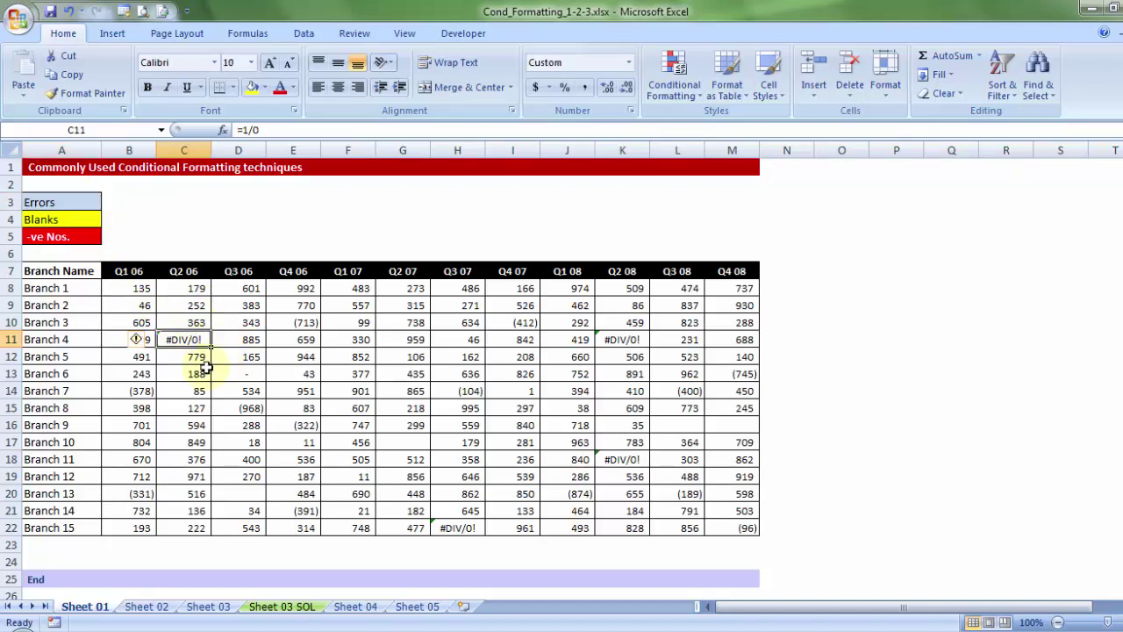
left_click(264, 87)
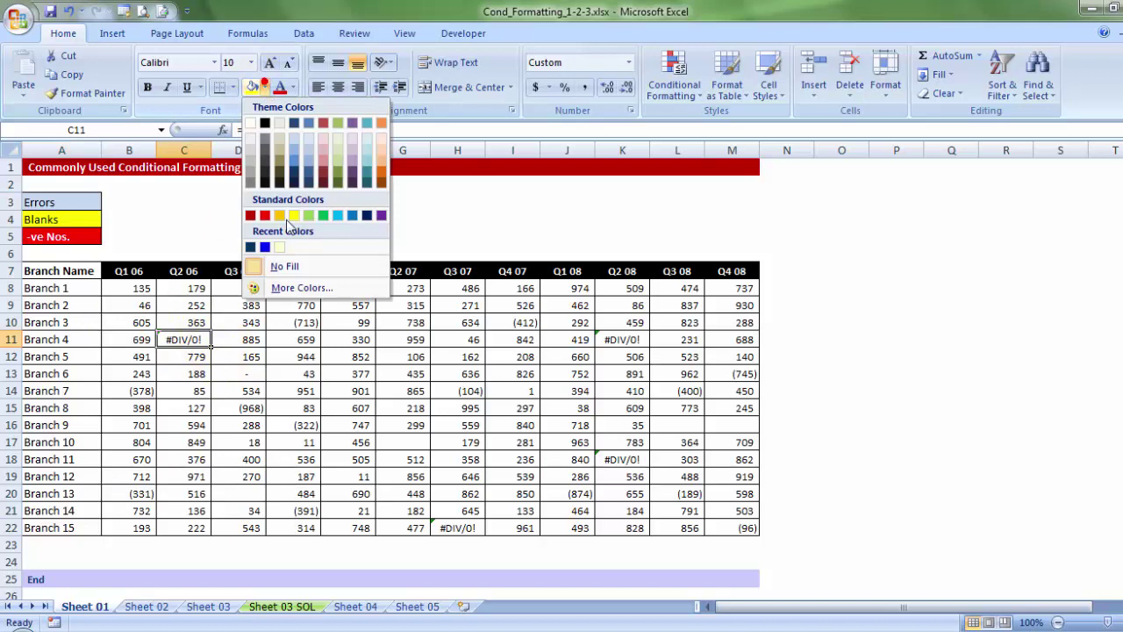
left_click(293, 132)
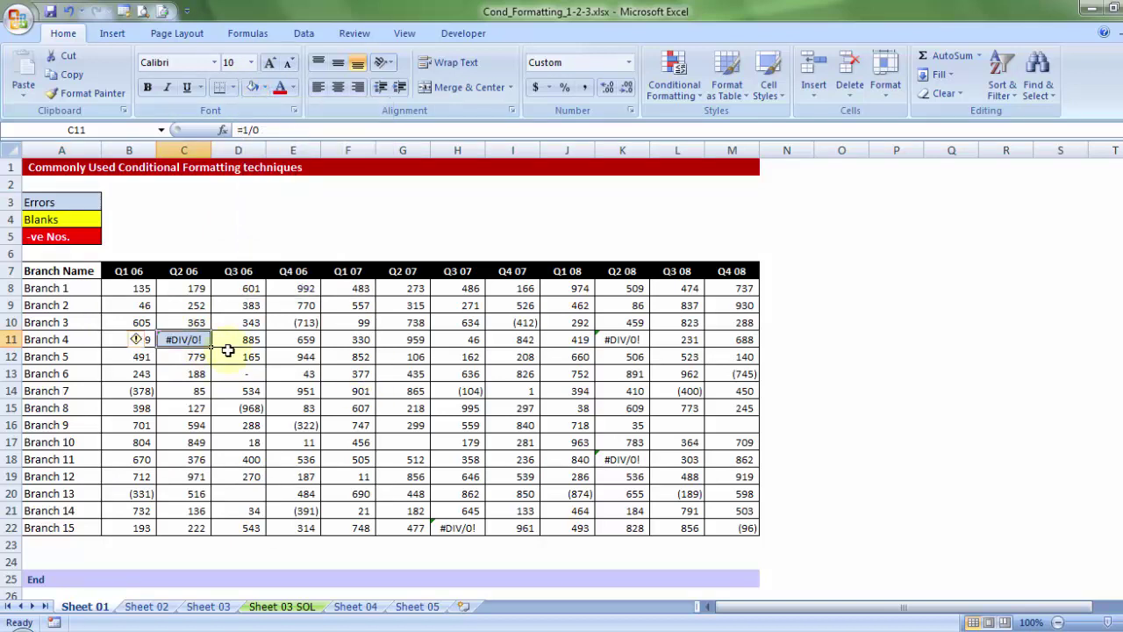
type("6")
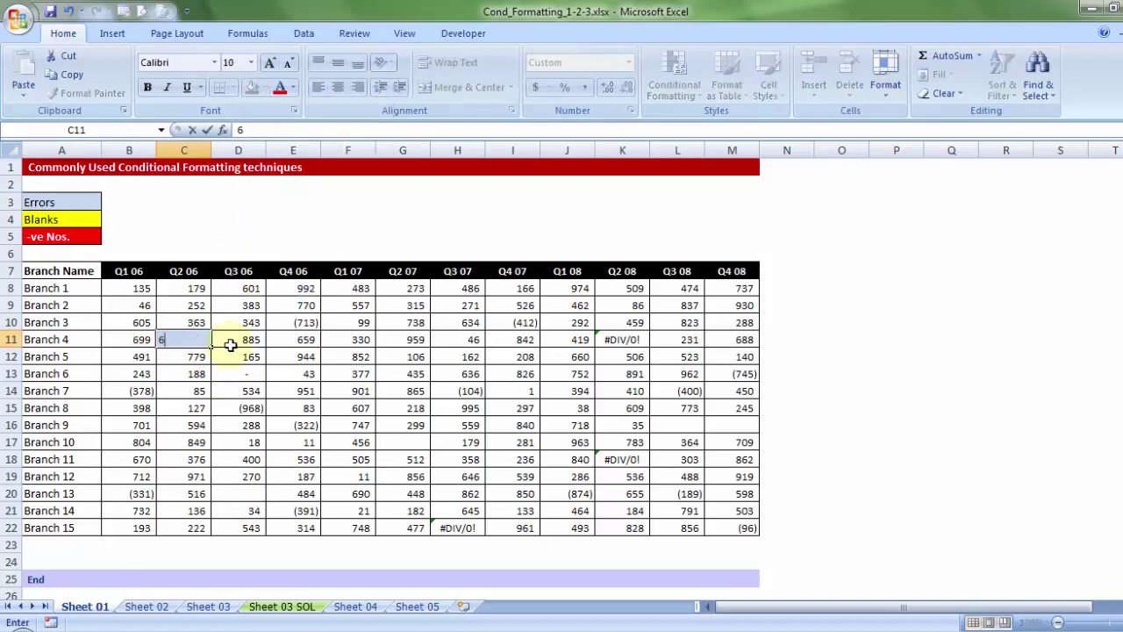
type("7")
key("Return")
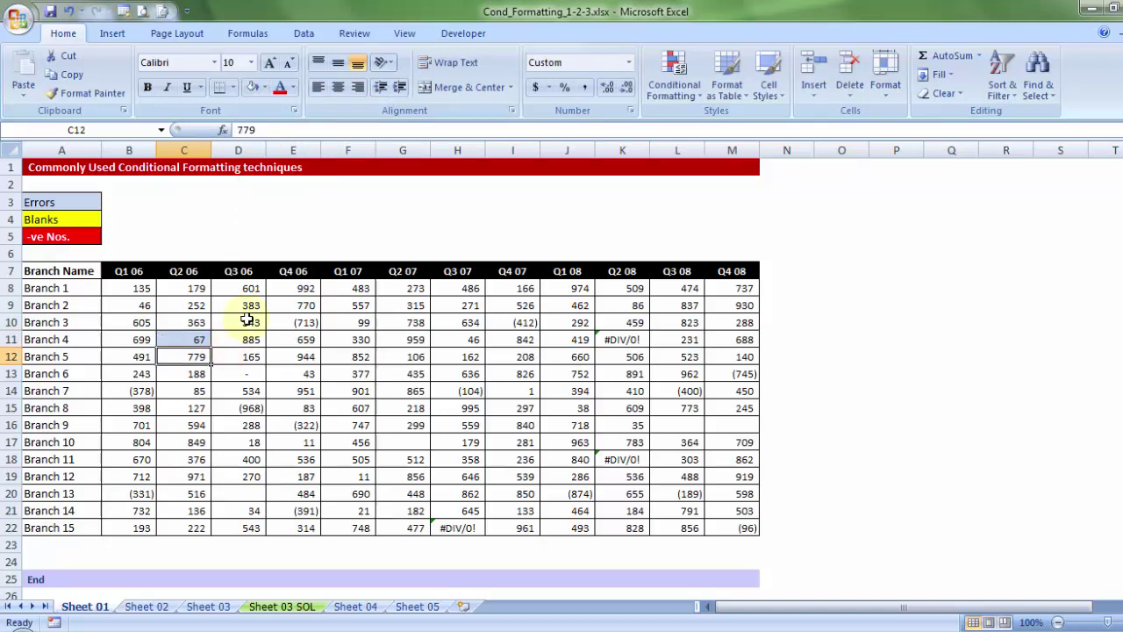
key("Up")
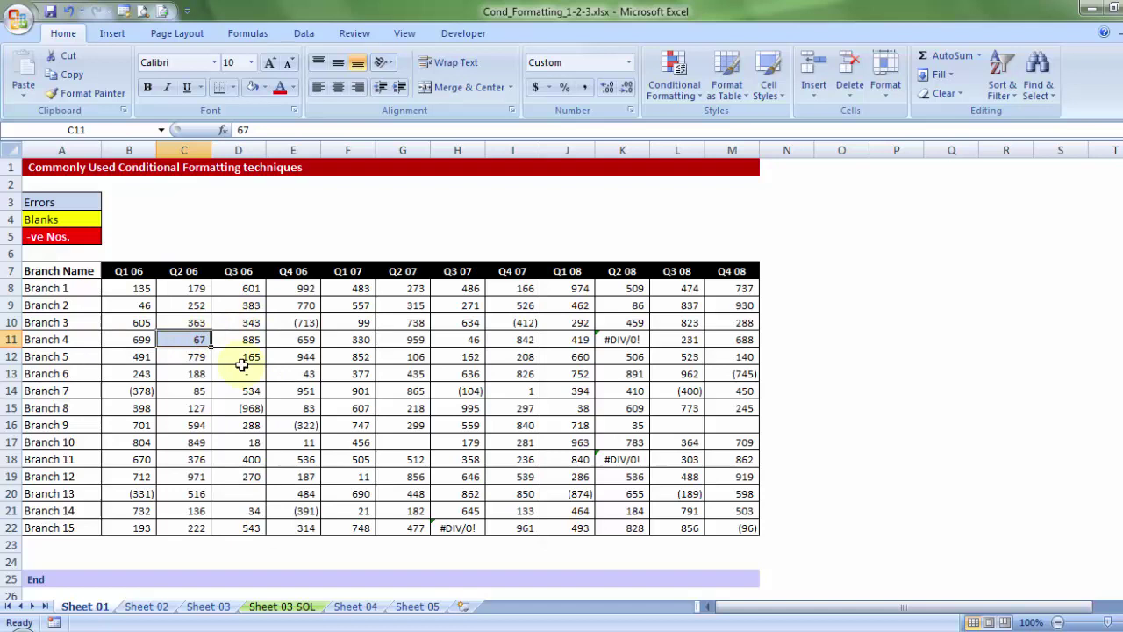
key("ctrl+z")
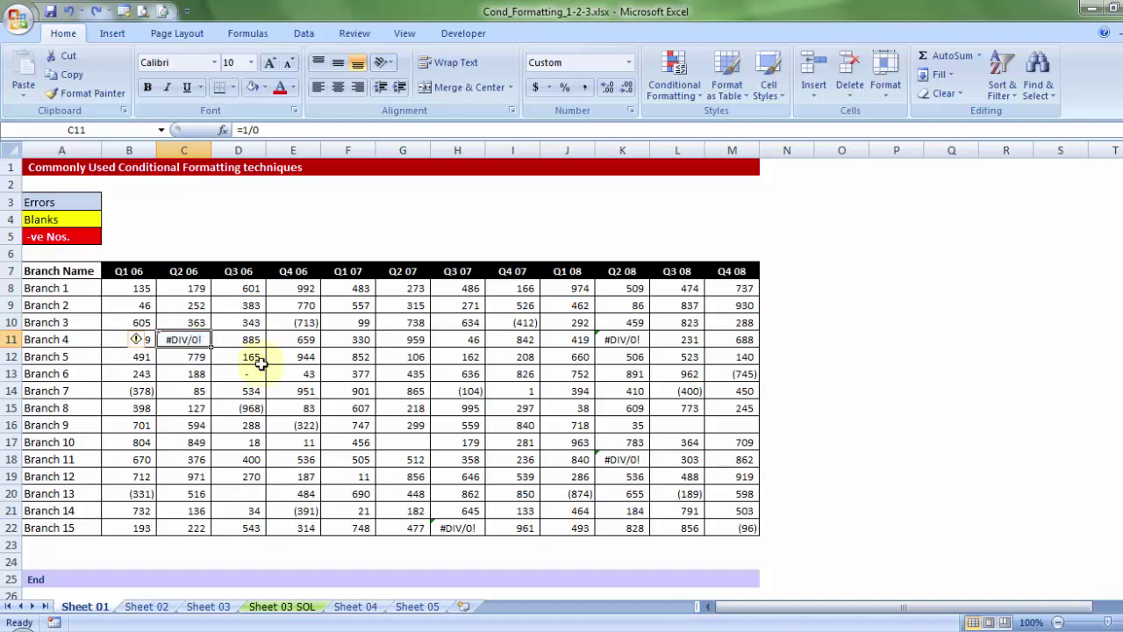
- Select the quarterly branch figures B8:M22 and bring up the Conditional Formatting menu
left_click(282, 369)
left_click_drag(146, 291, 685, 520)
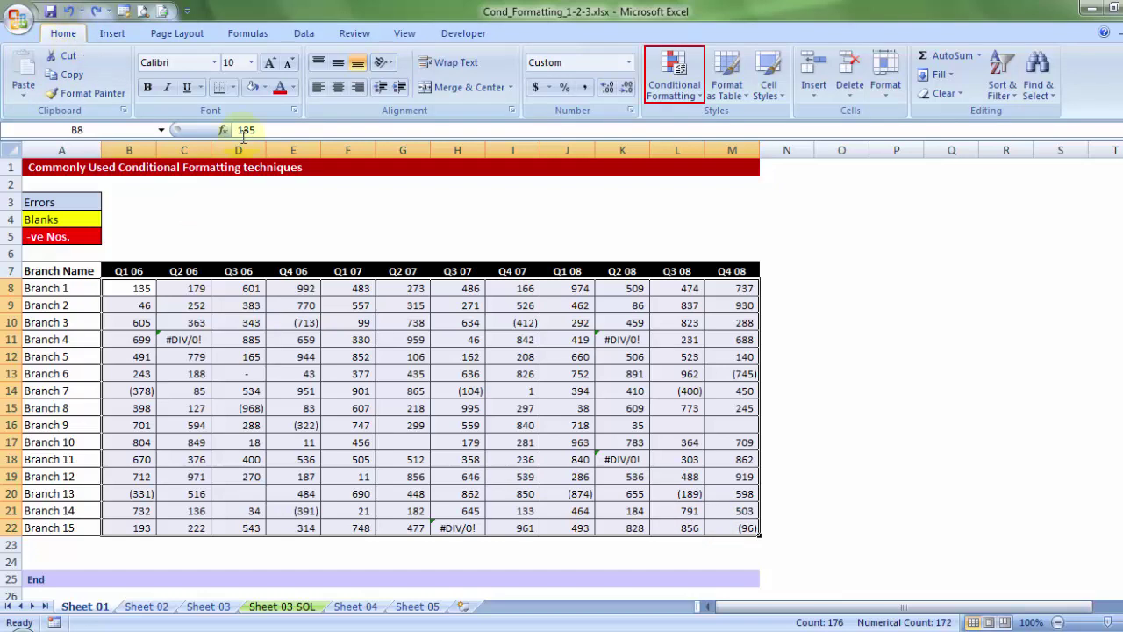
left_click(673, 95)
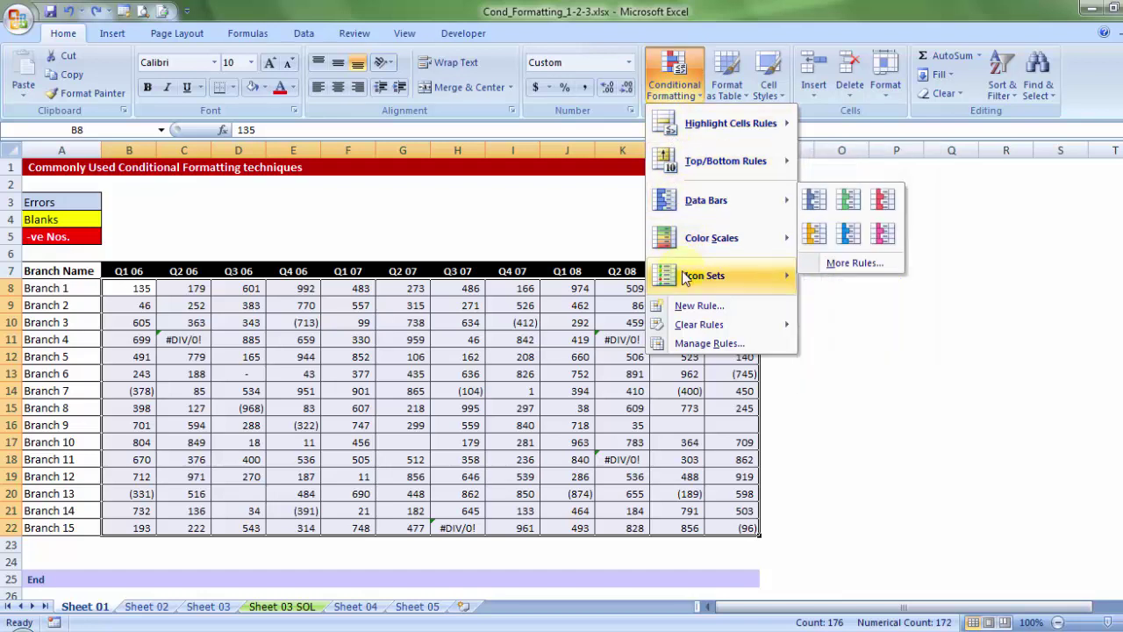
mouse_move(718, 329)
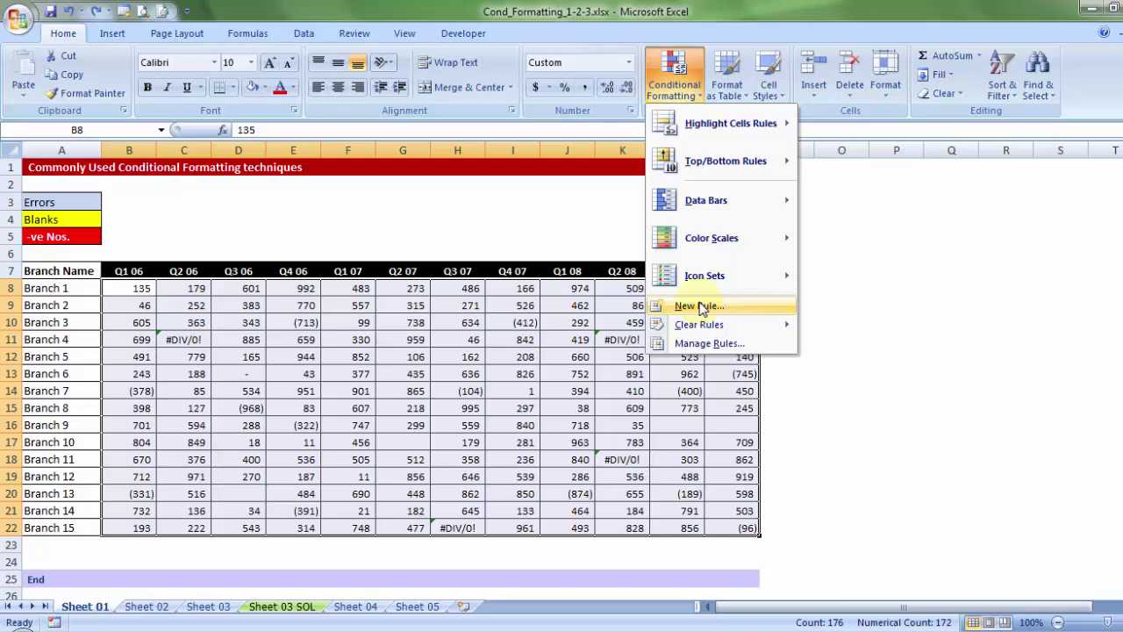
- Make a new 'Format only cells that contain' rule with its condition switched from Cell Value to Errors
left_click(673, 308)
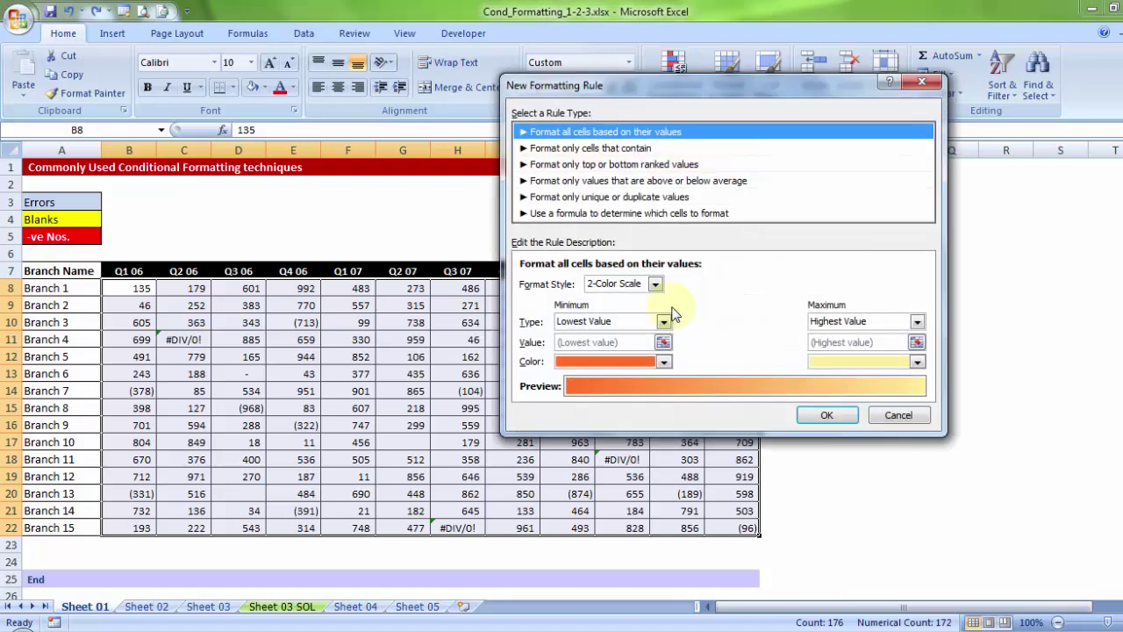
left_click_drag(614, 92, 301, 172)
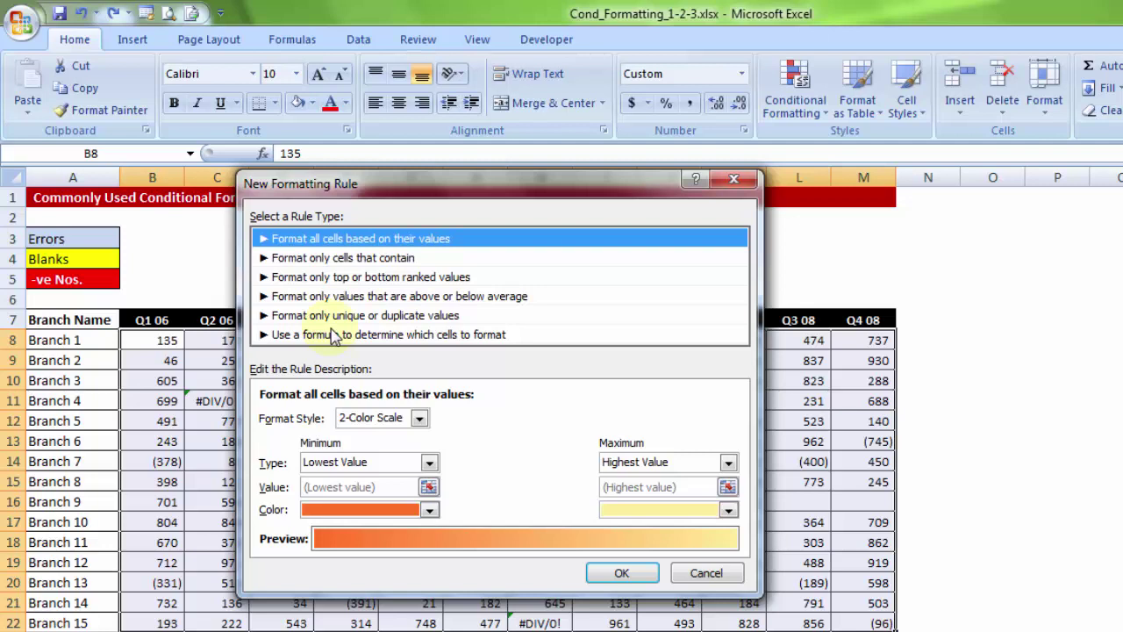
left_click(341, 258)
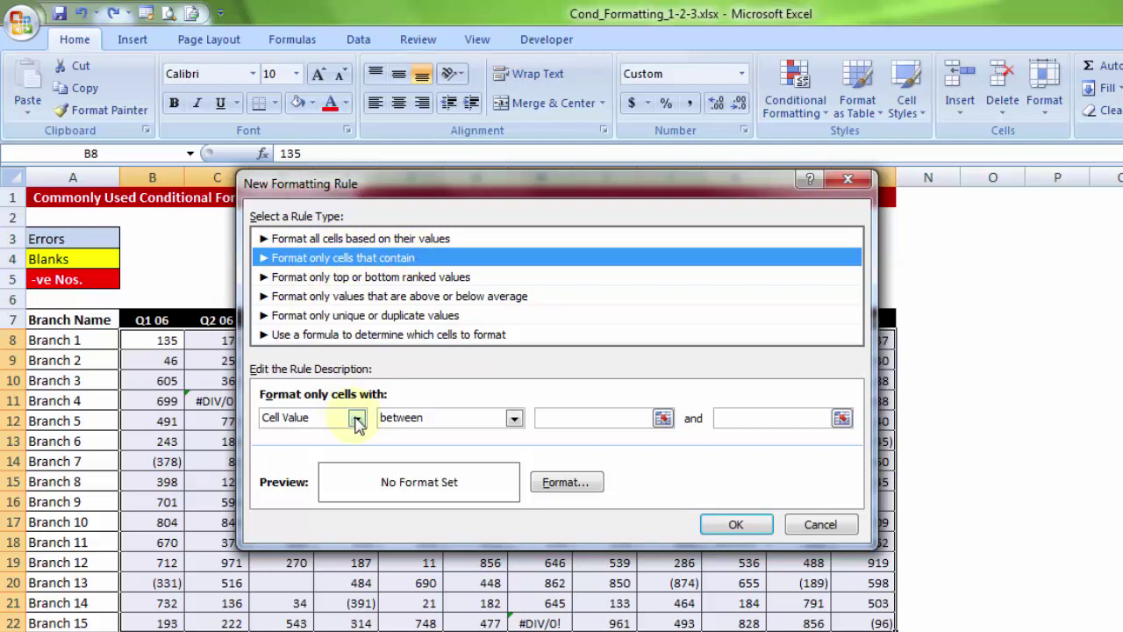
left_click(356, 419)
left_click(285, 438)
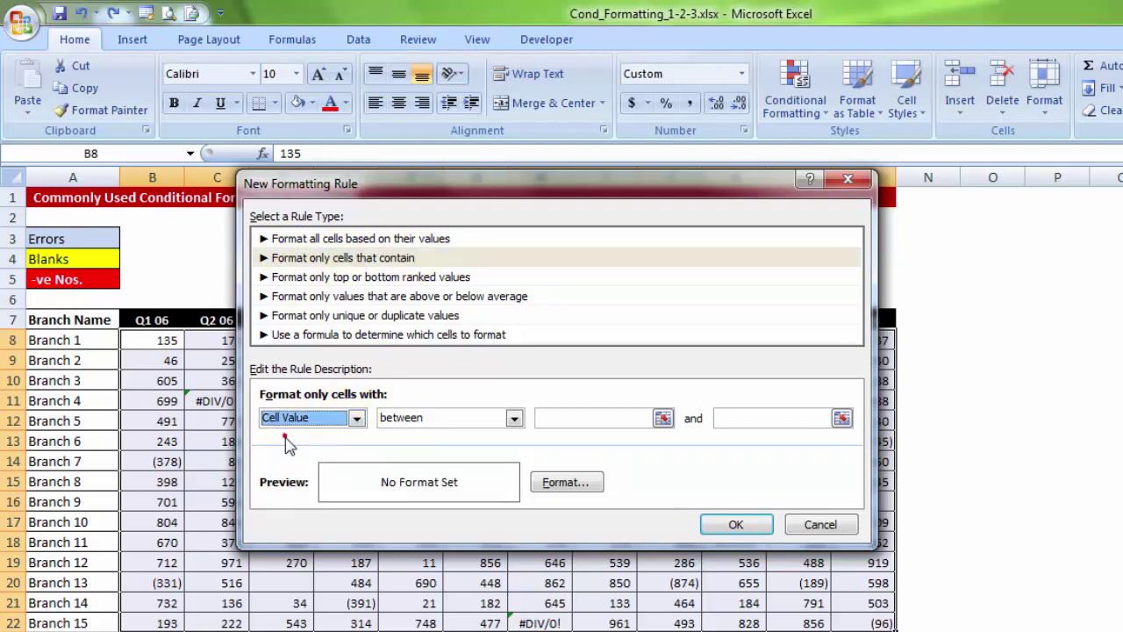
left_click(445, 419)
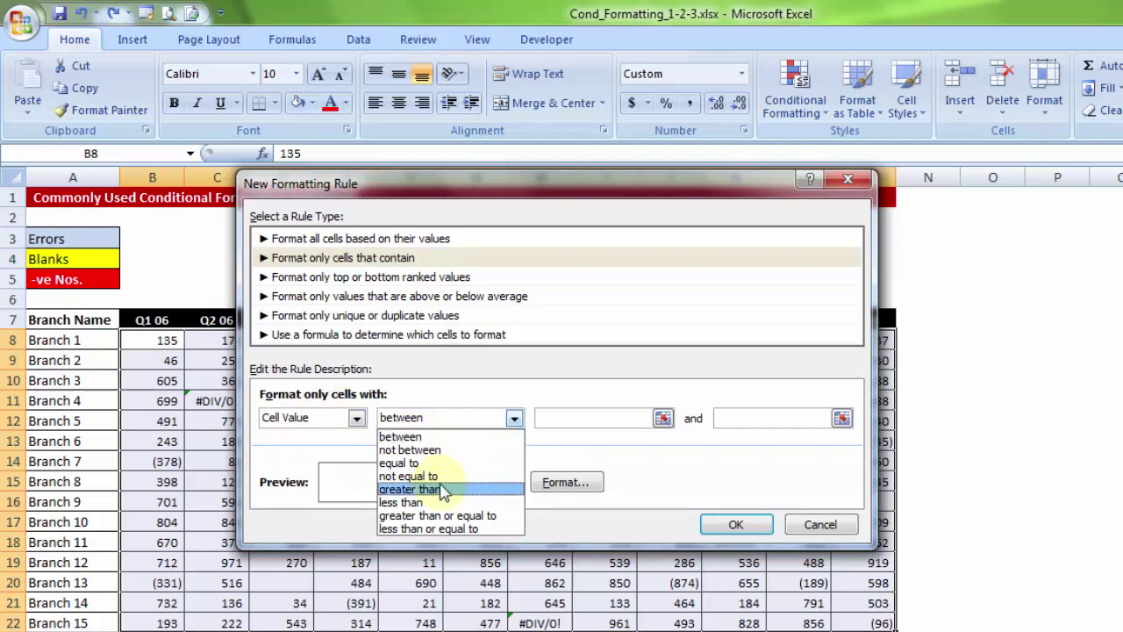
left_click(340, 416)
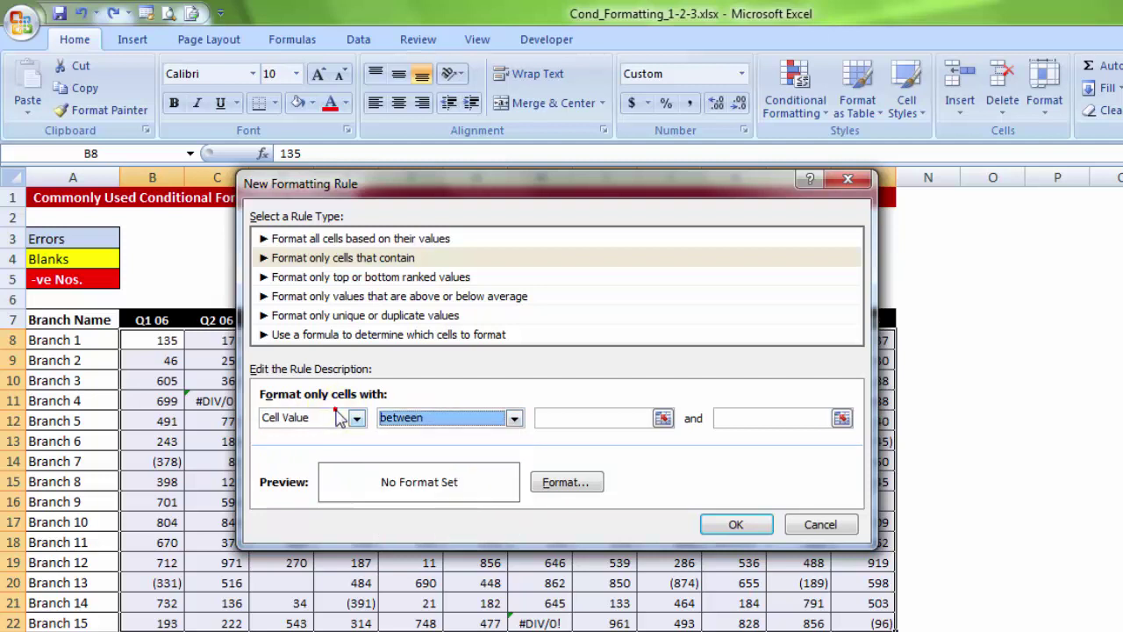
left_click(340, 417)
left_click(340, 418)
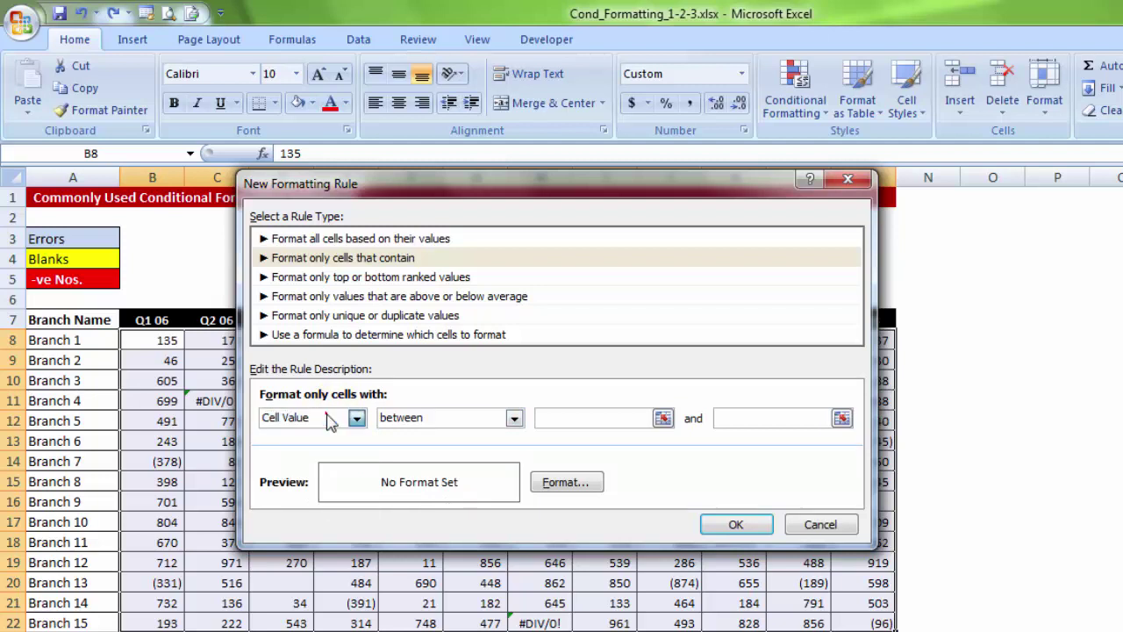
left_click(356, 418)
left_click(279, 503)
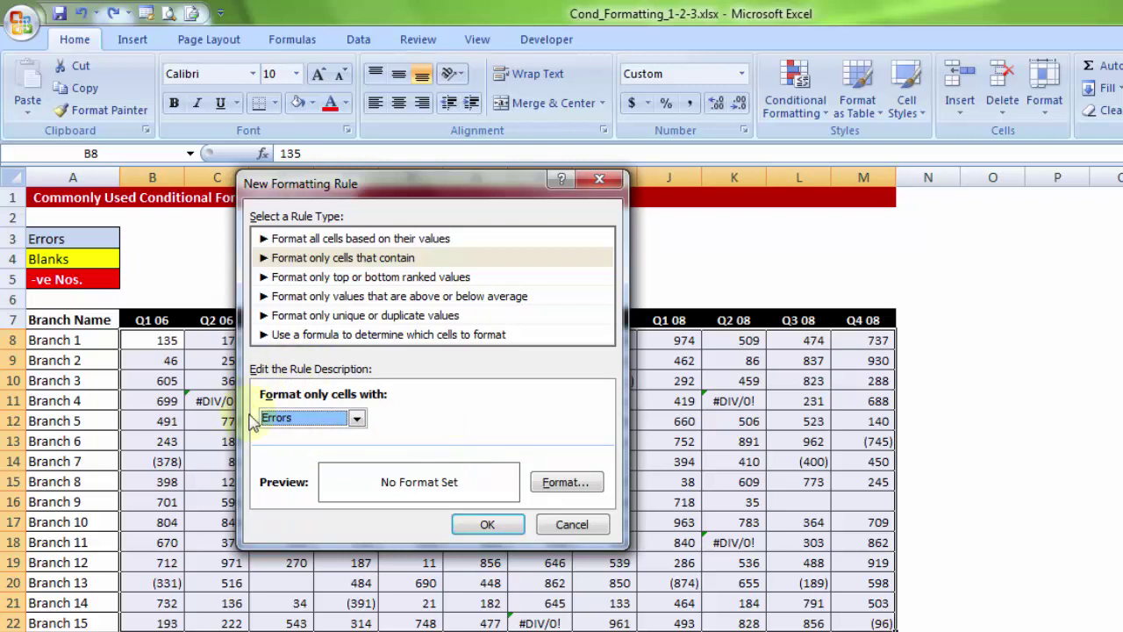
- Give the Errors rule a light-blue fill and apply it to the #DIV/0! cells
left_click(573, 484)
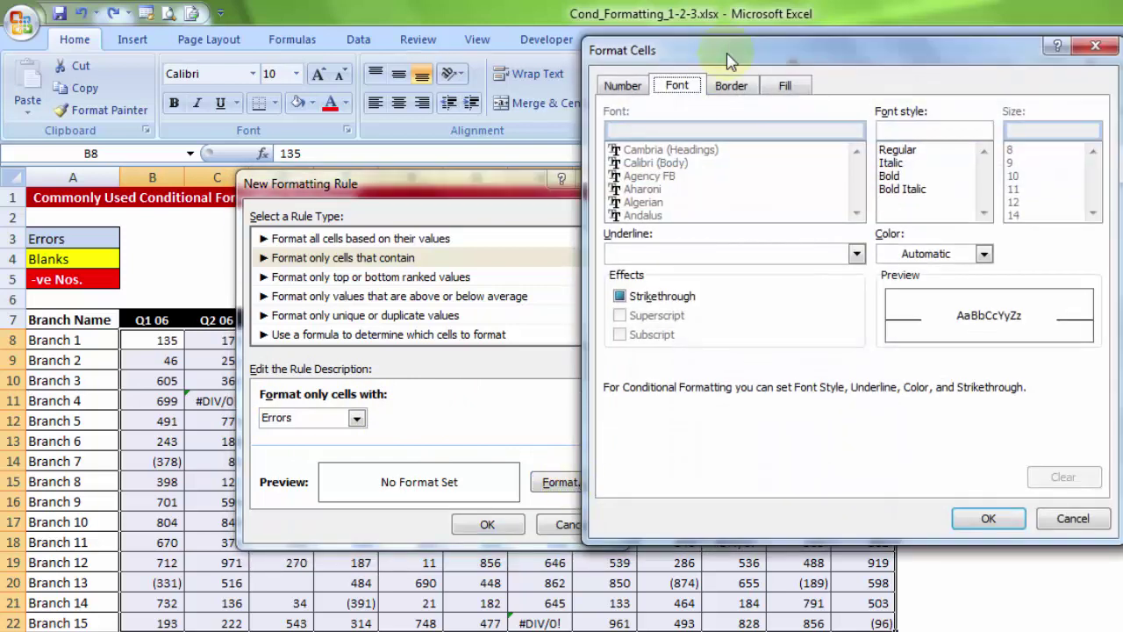
left_click_drag(737, 45, 382, 134)
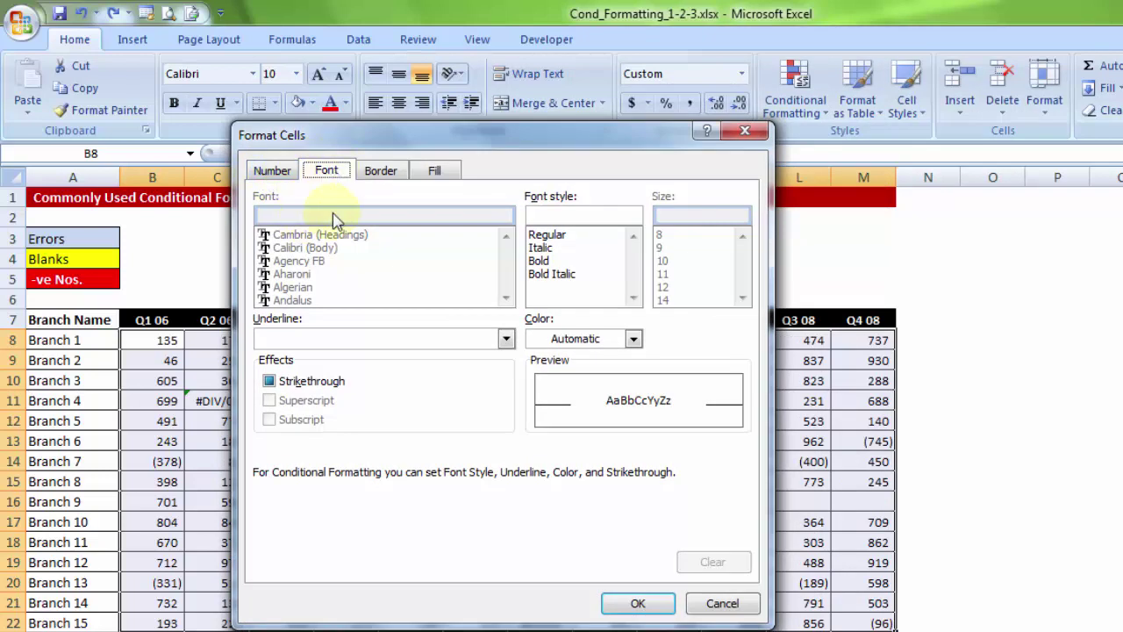
left_click(383, 173)
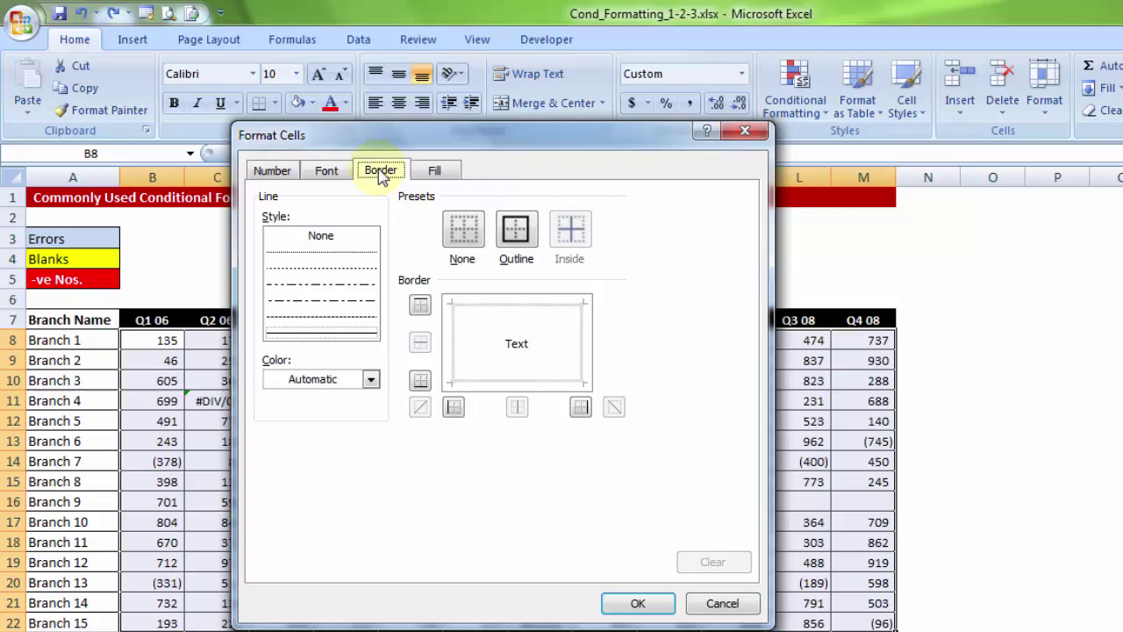
left_click(434, 172)
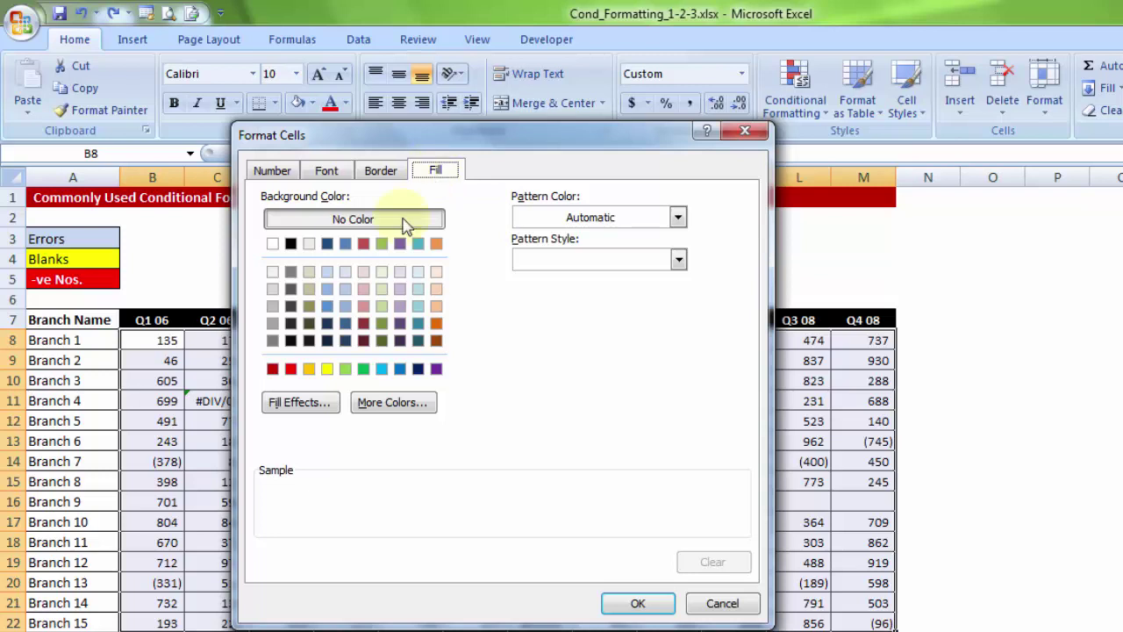
left_click(327, 270)
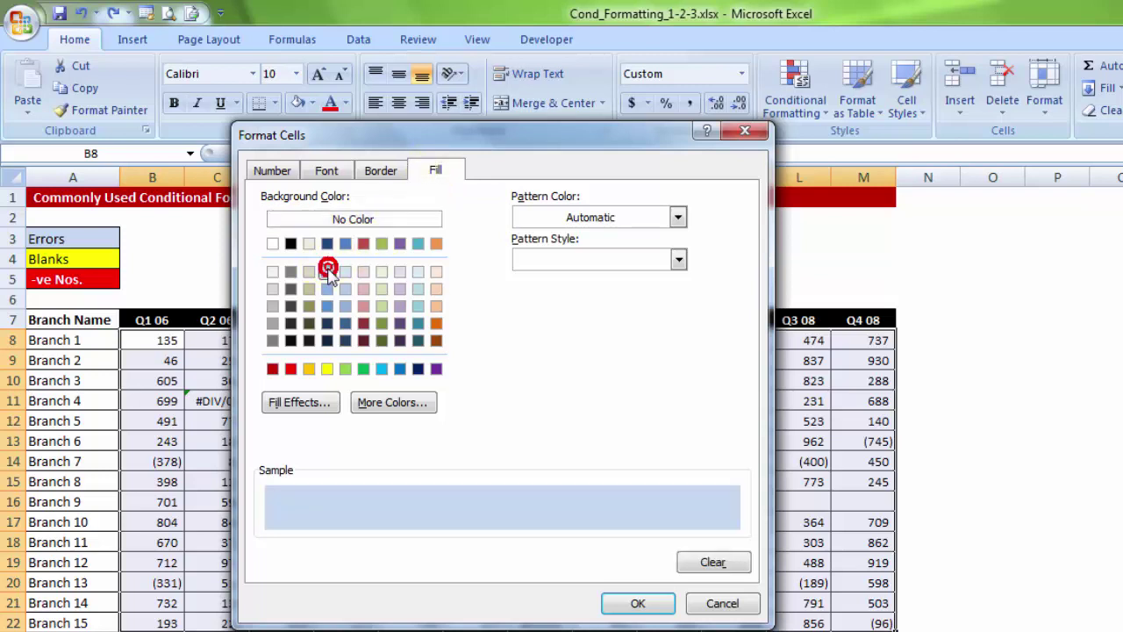
left_click(639, 603)
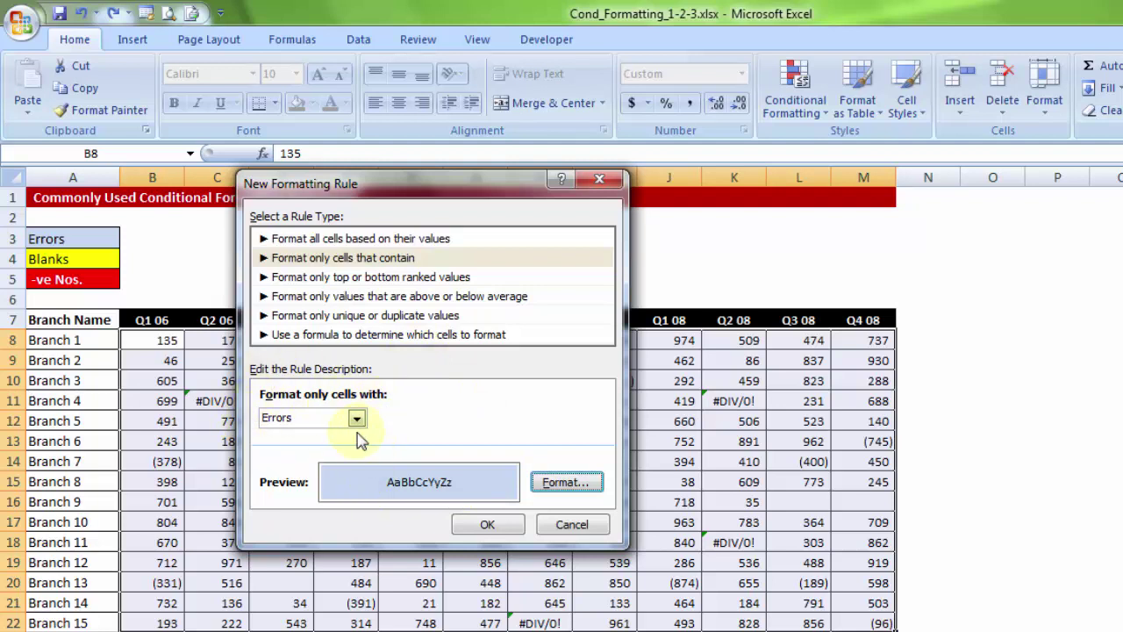
left_click(488, 525)
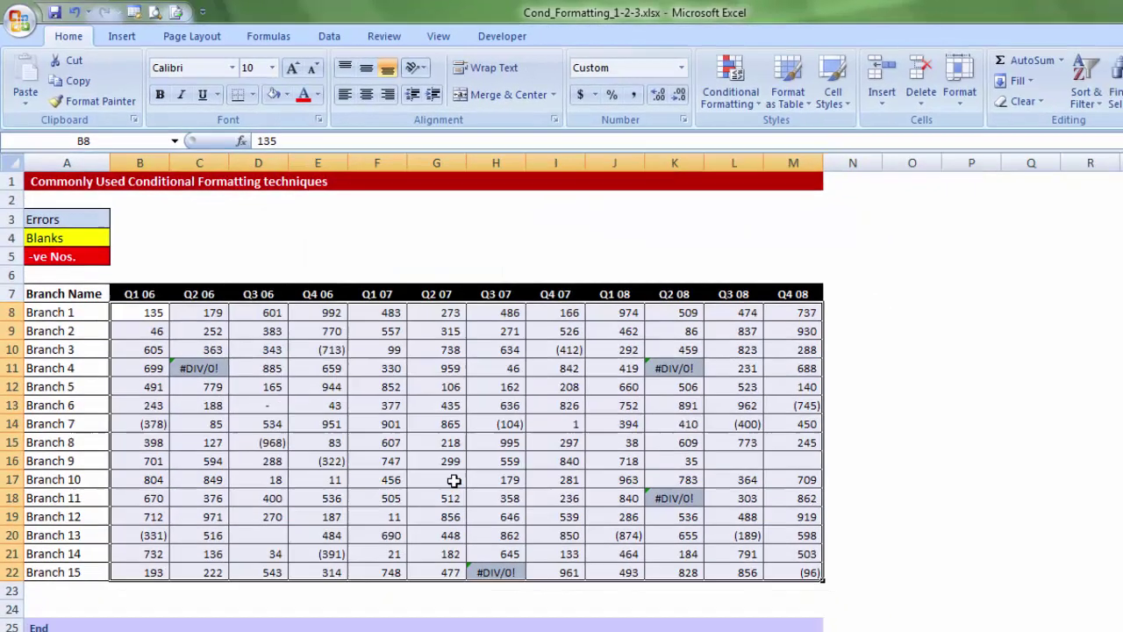
left_click(454, 473)
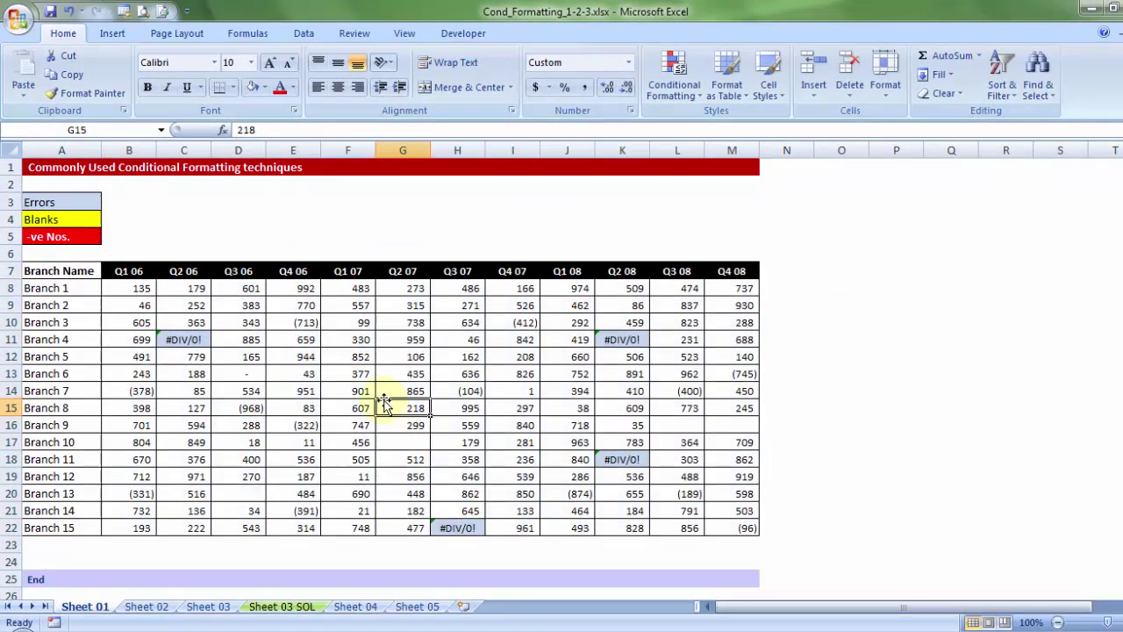
left_click(185, 342)
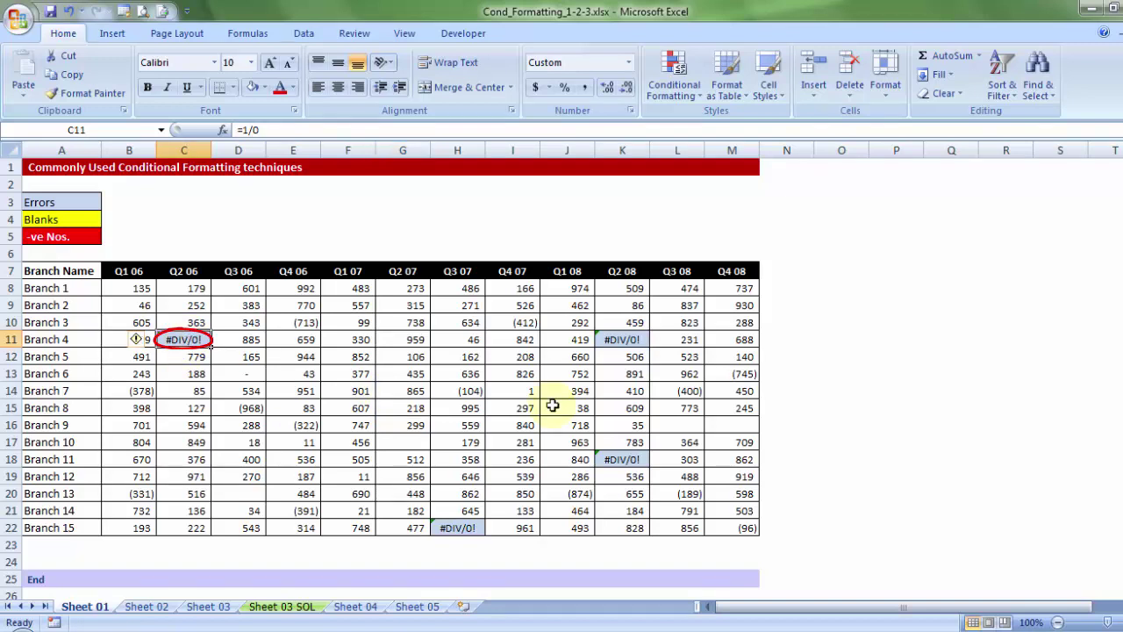
type("200")
left_click(382, 402)
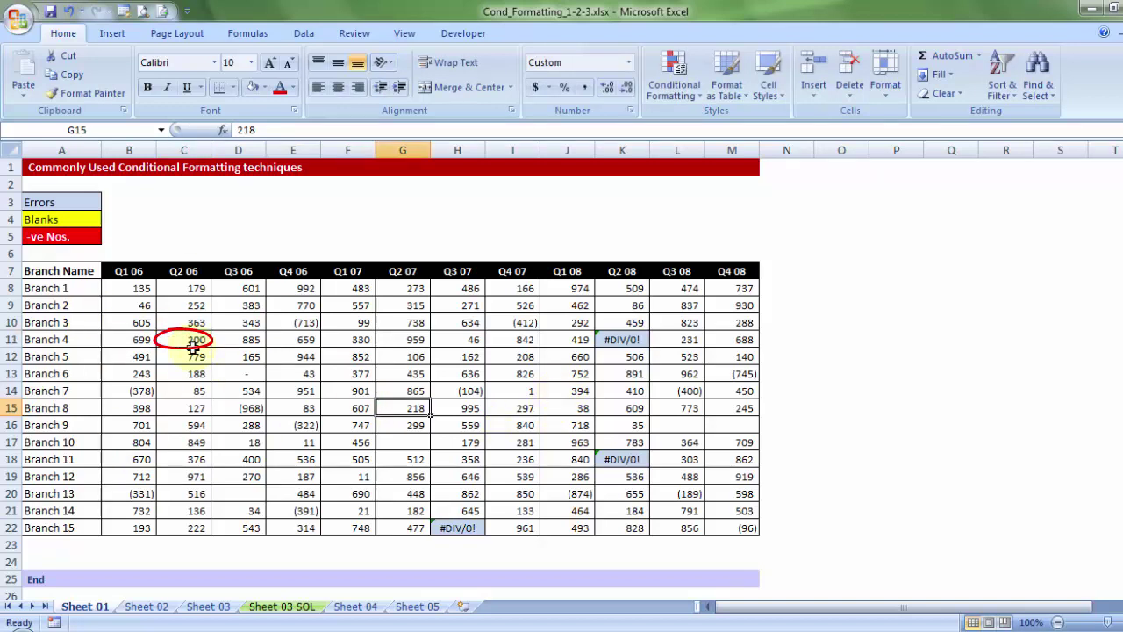
left_click(278, 324)
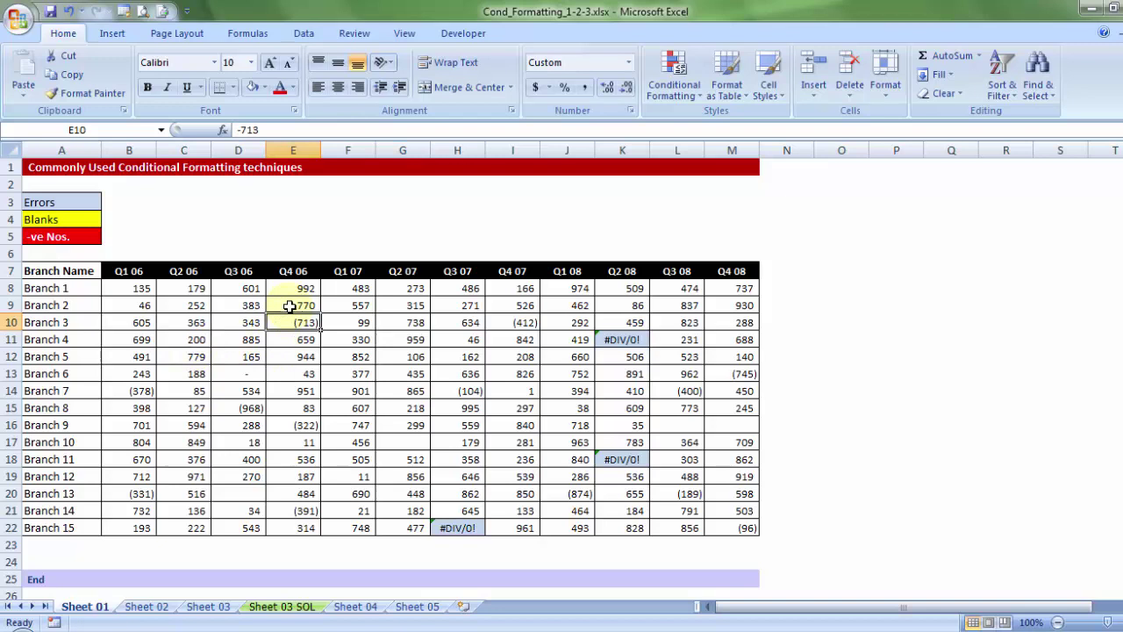
type("=")
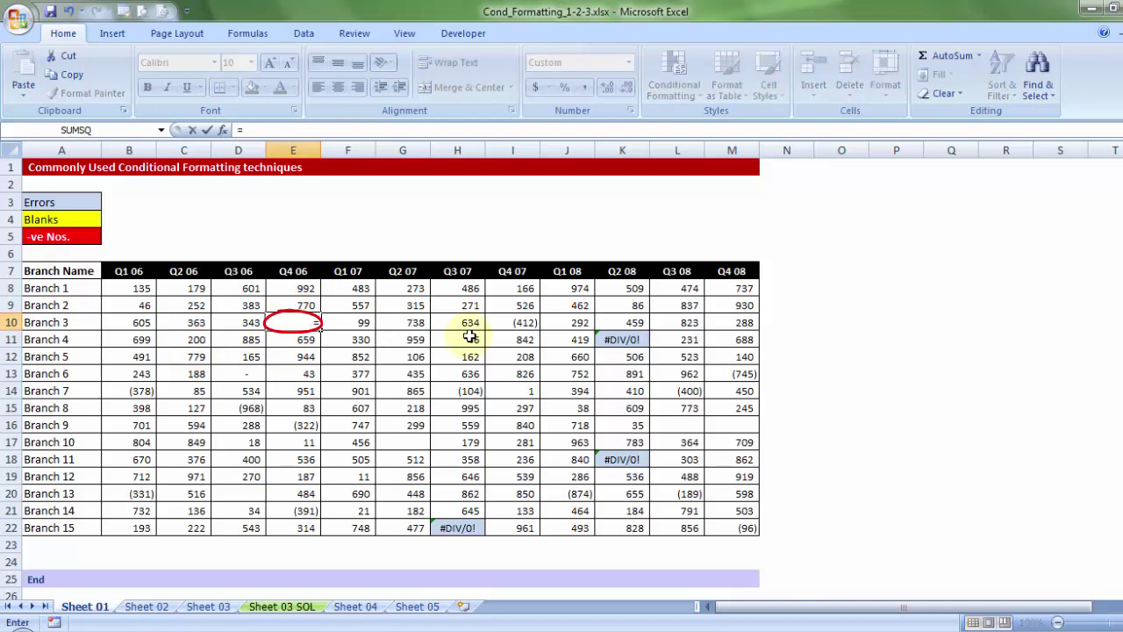
type("2/0")
key("Tab")
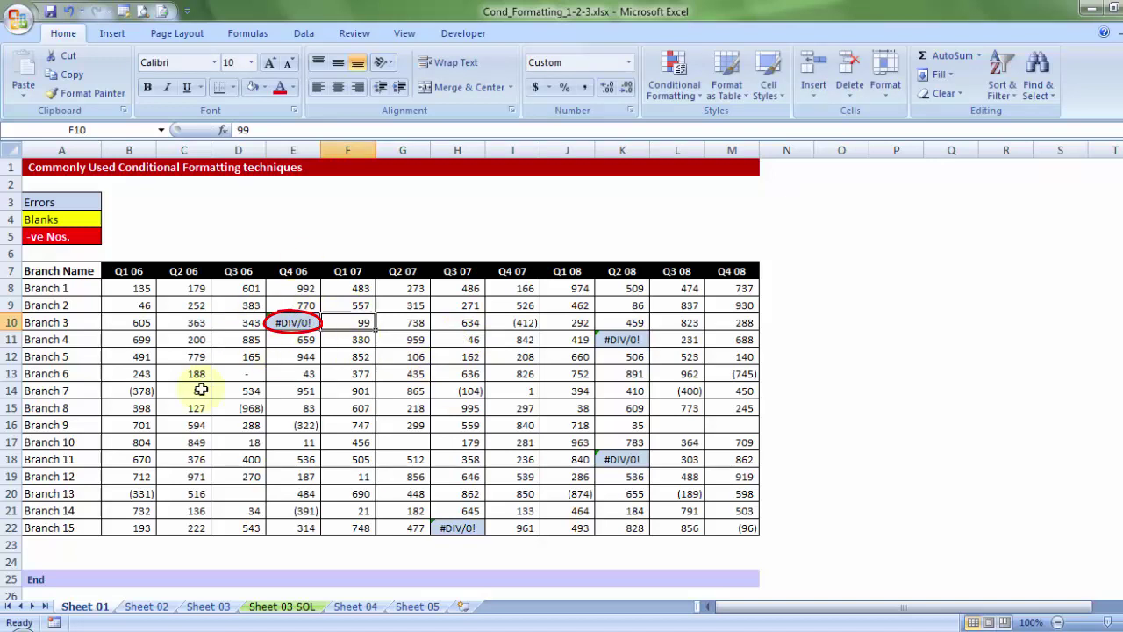
key("ctrl+z")
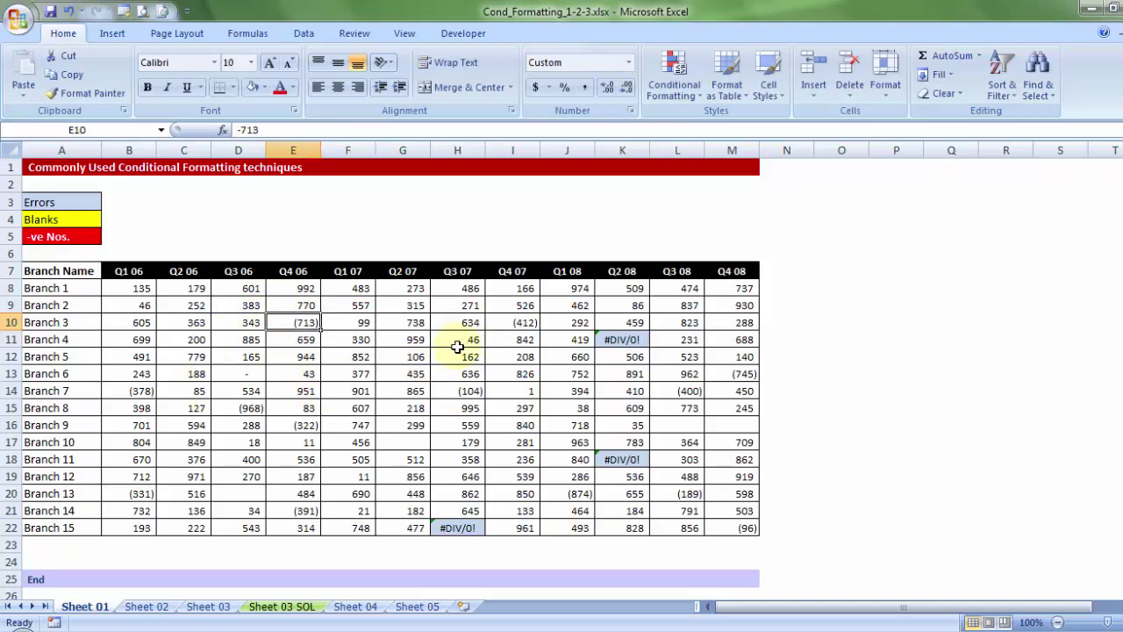
key("ctrl+y")
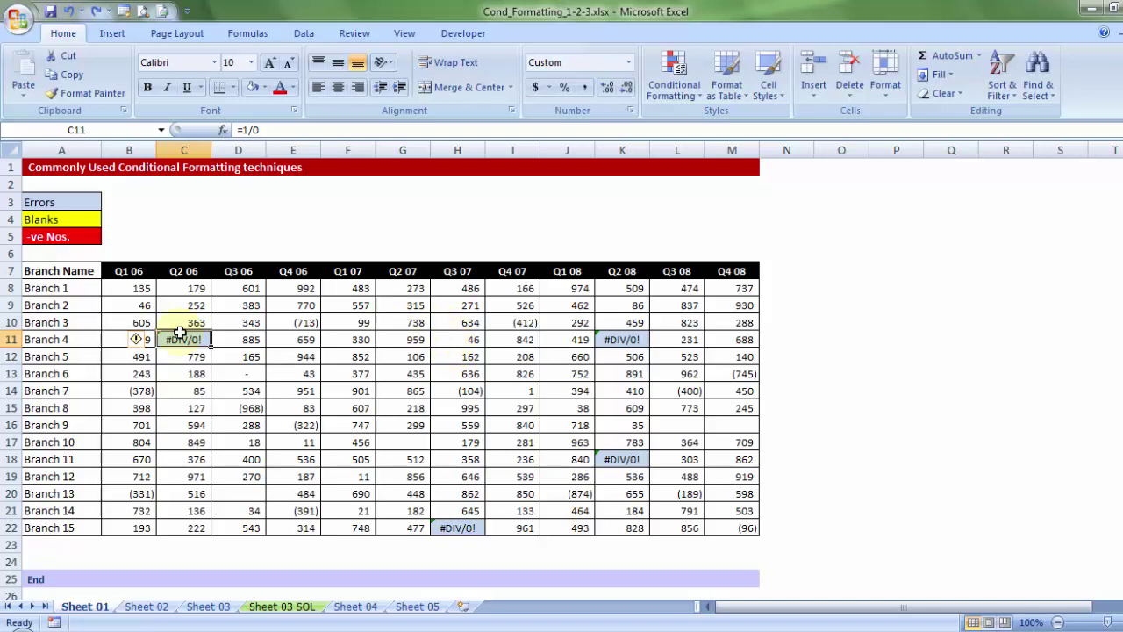
left_click(126, 290)
left_click_drag(126, 289, 728, 526)
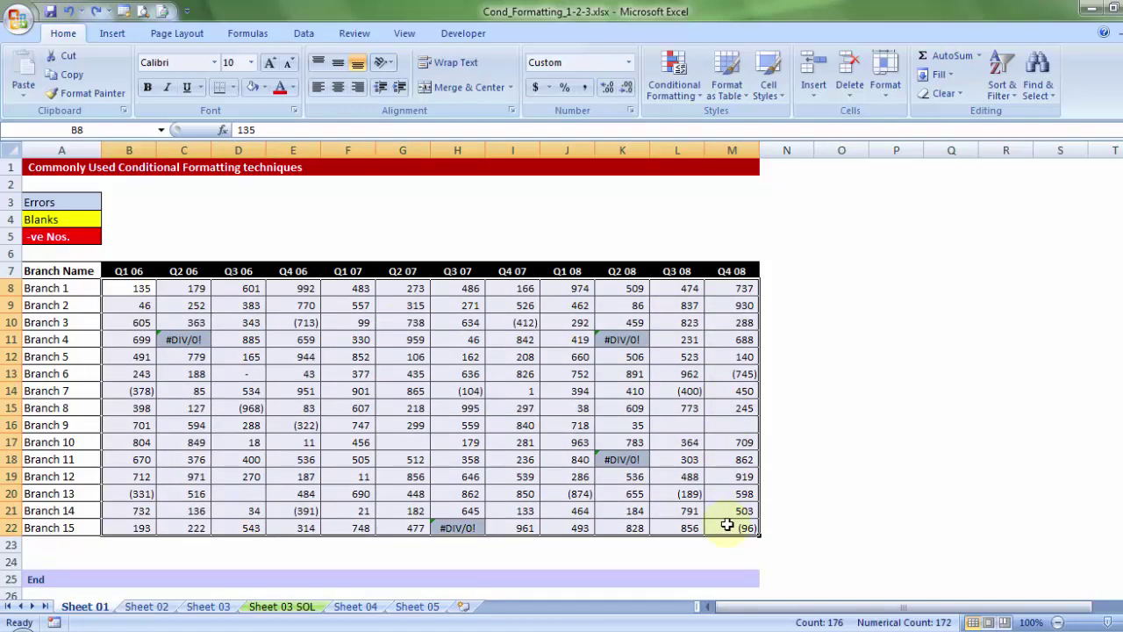
left_click(292, 219)
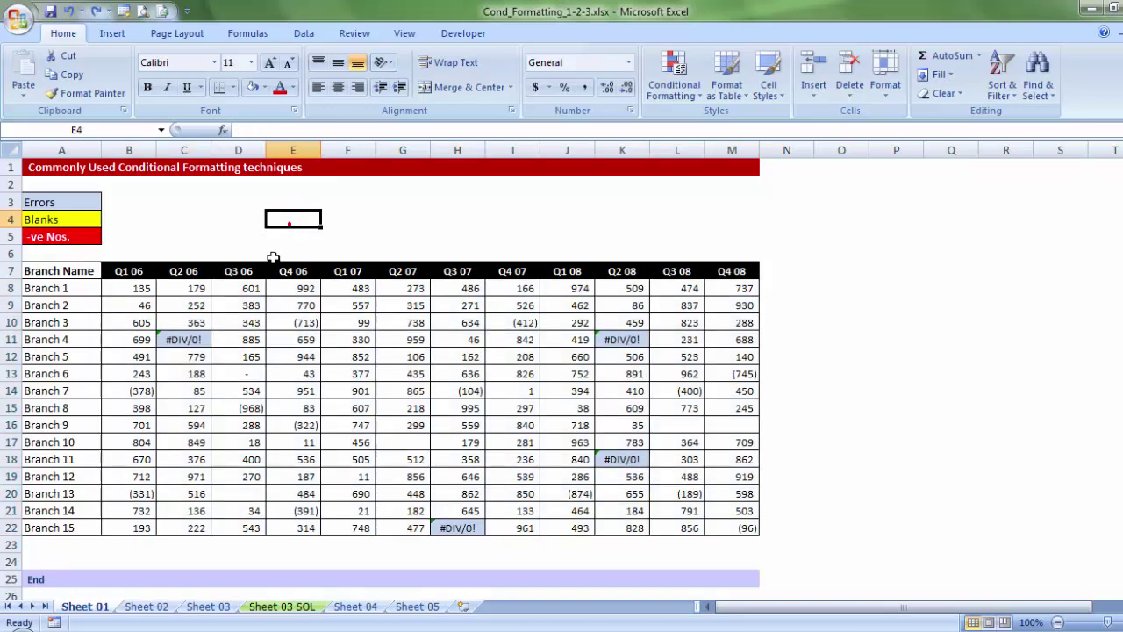
left_click_drag(128, 294, 722, 533)
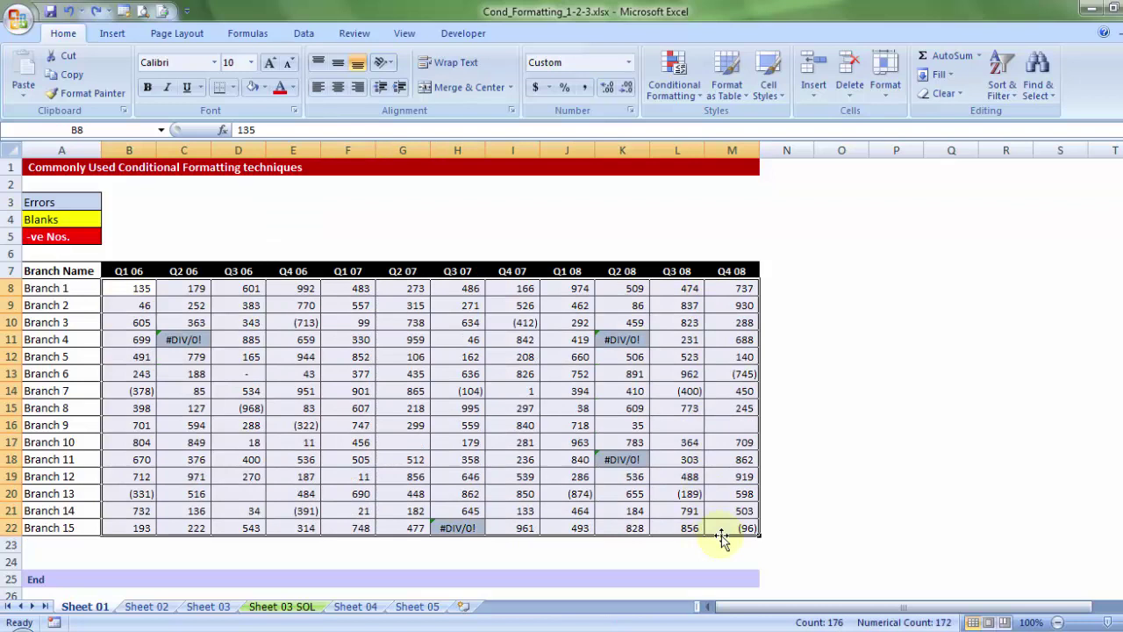
left_click(455, 235)
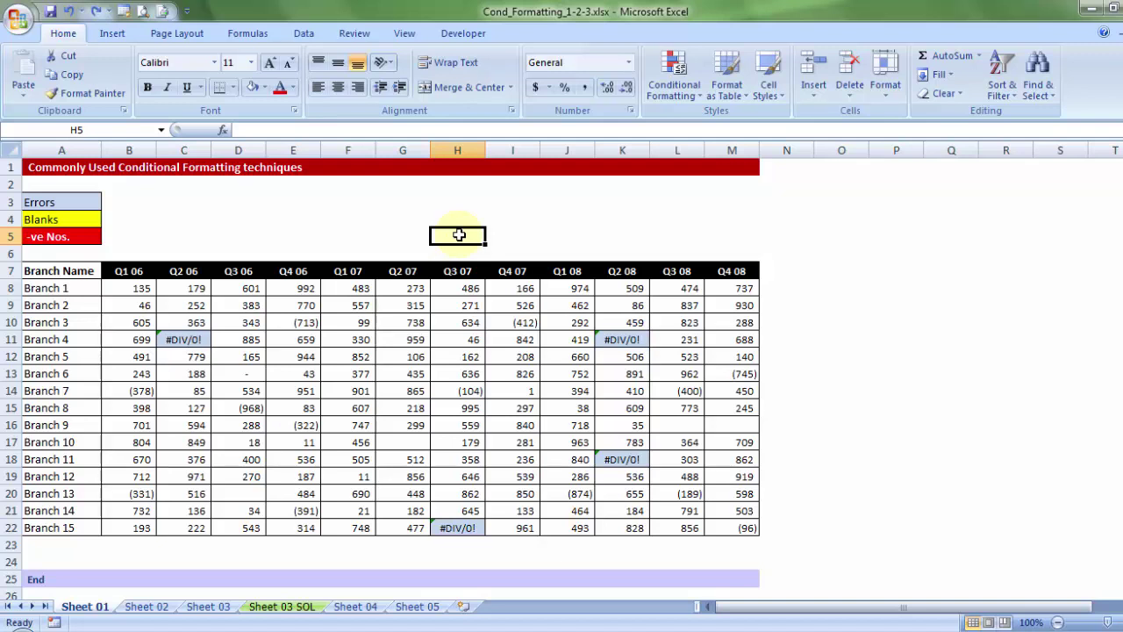
- Select the whole sheet, then use Go To Special > Conditional formats to select B8:M22
left_click(399, 230)
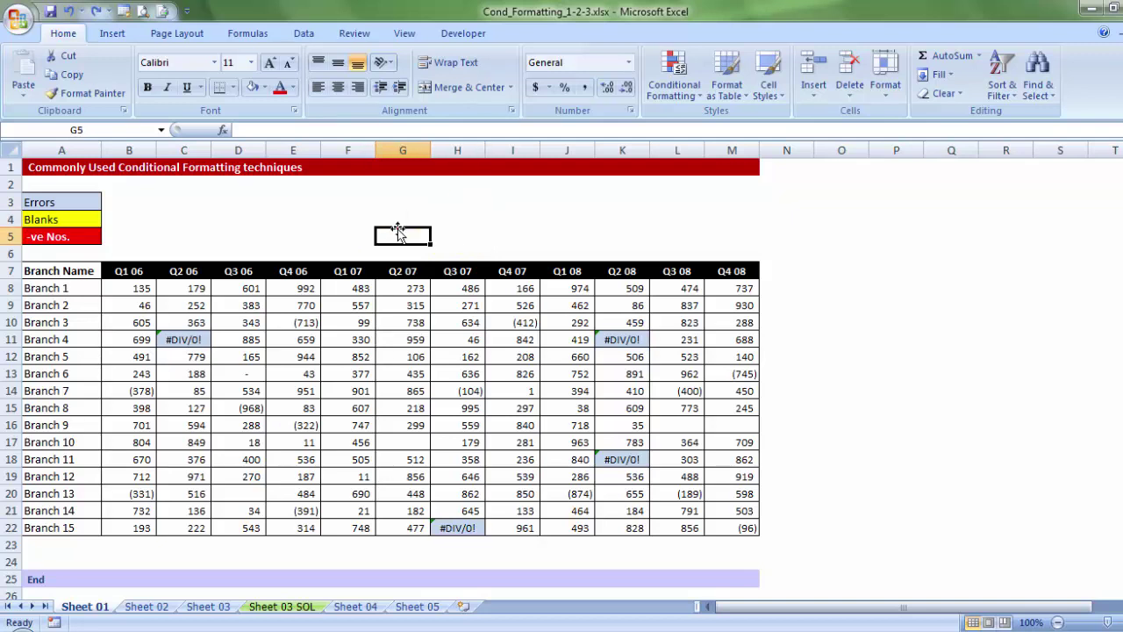
key("ctrl+a")
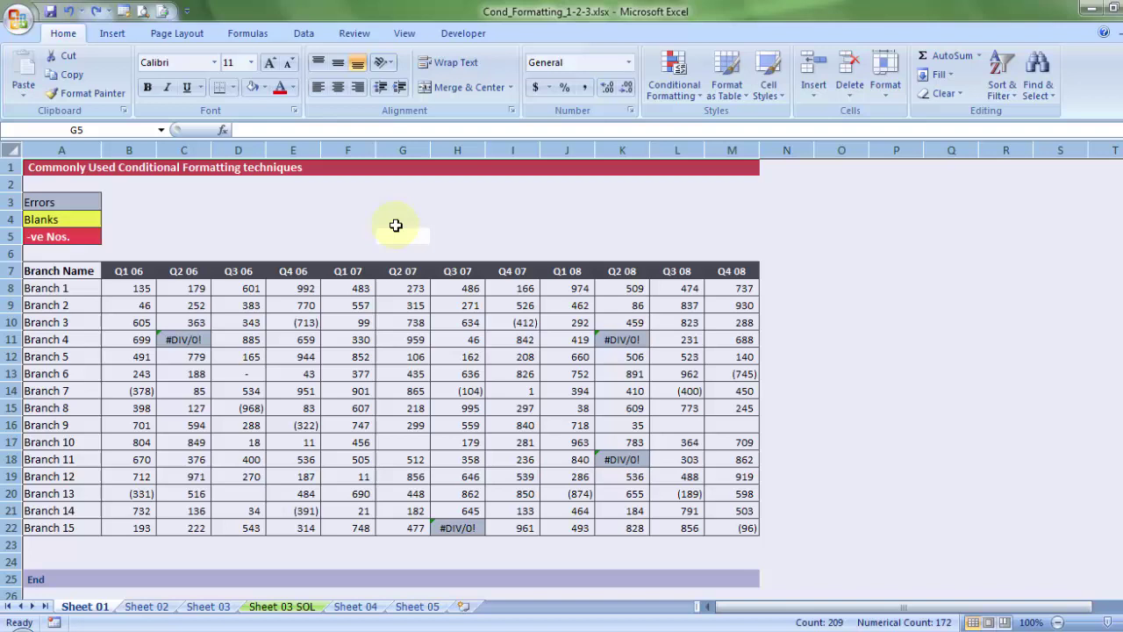
key("F5")
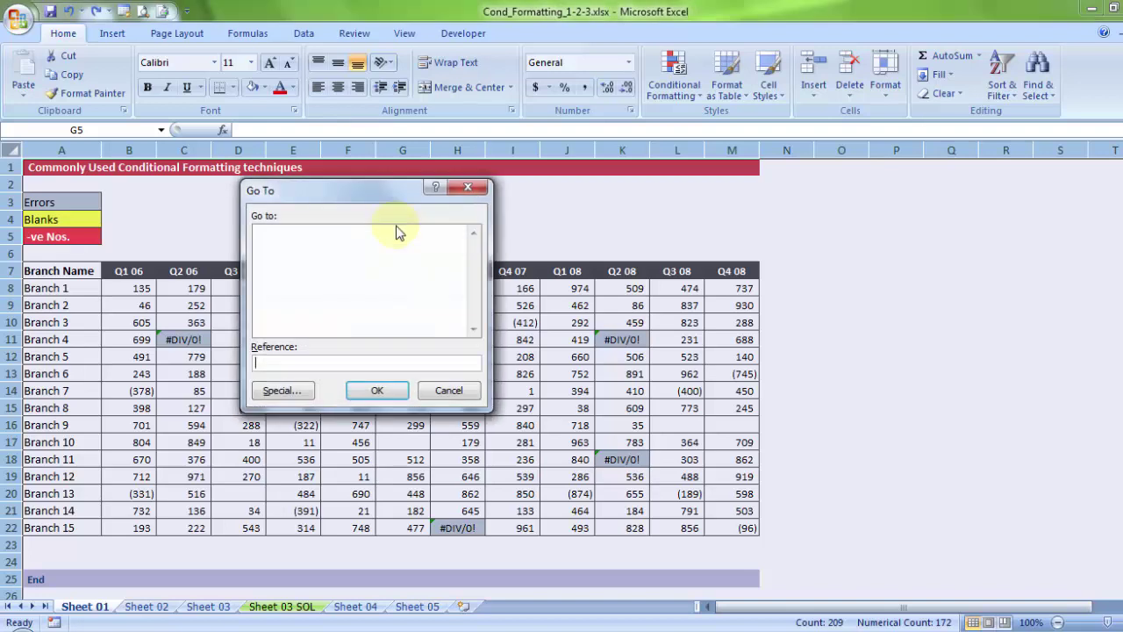
left_click(287, 397)
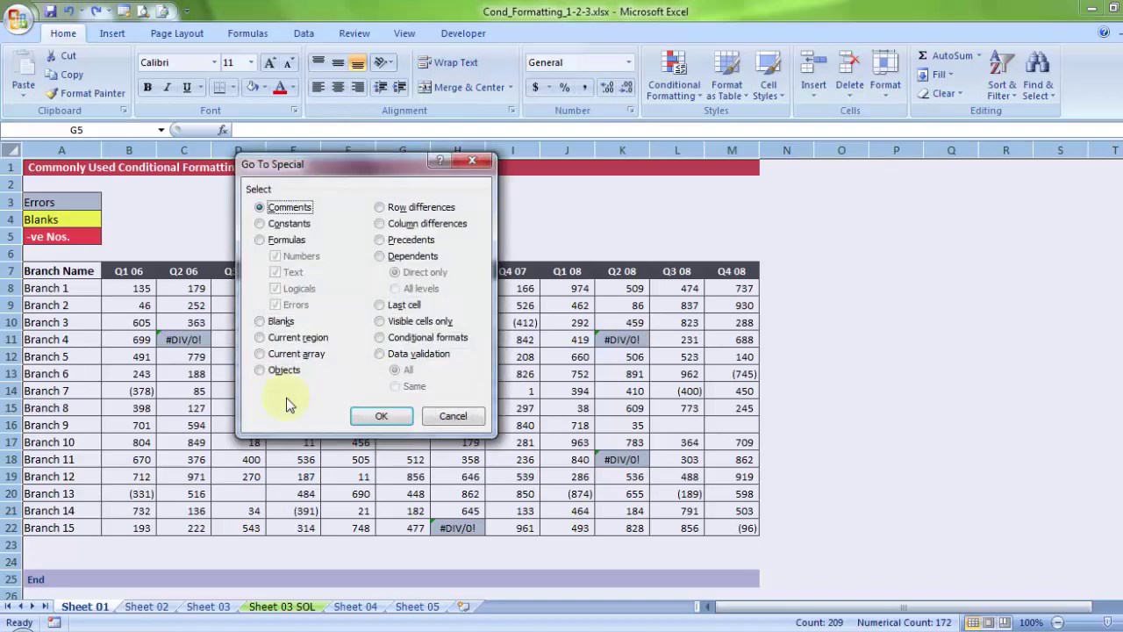
left_click(380, 338)
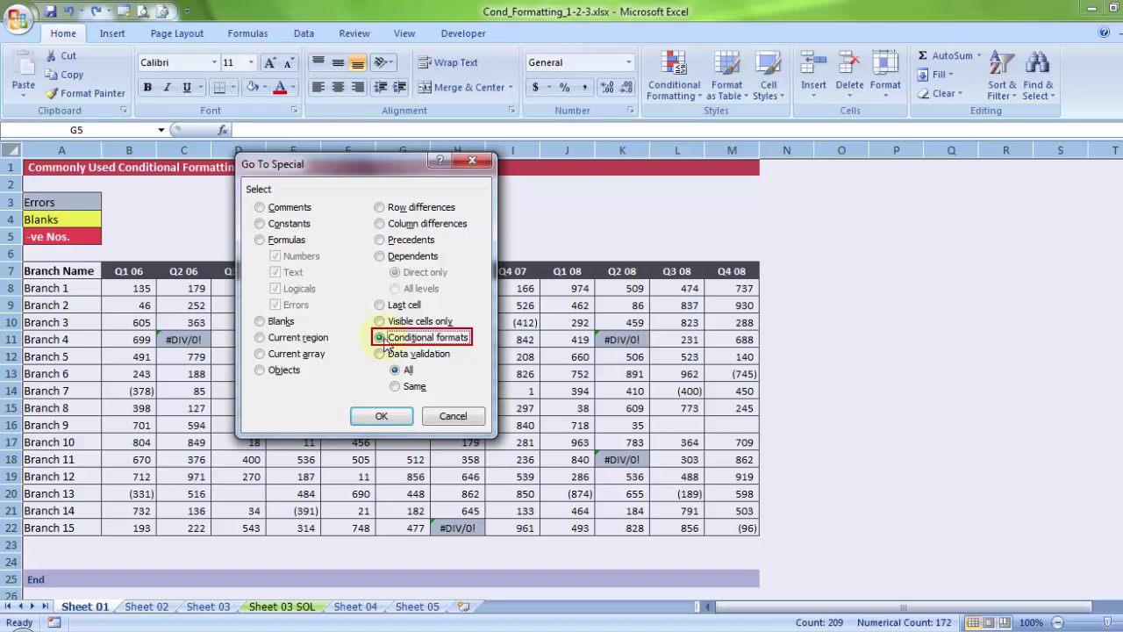
left_click(379, 417)
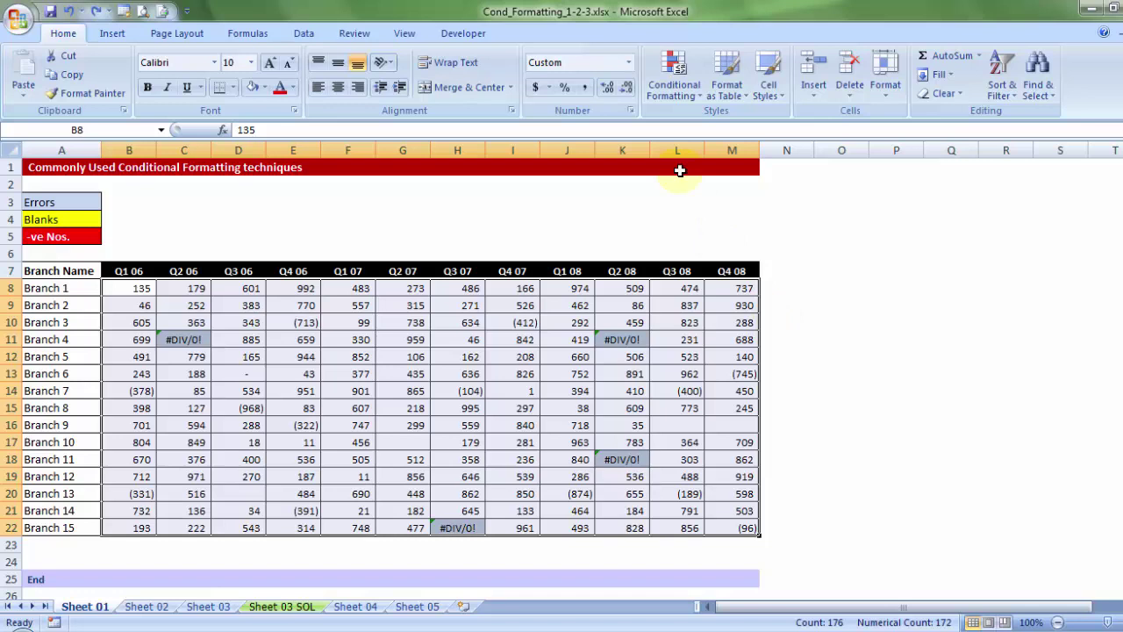
- Edit the 'Cell contains an error' rule in Manage Rules to use a peach fill, and apply it
left_click(669, 98)
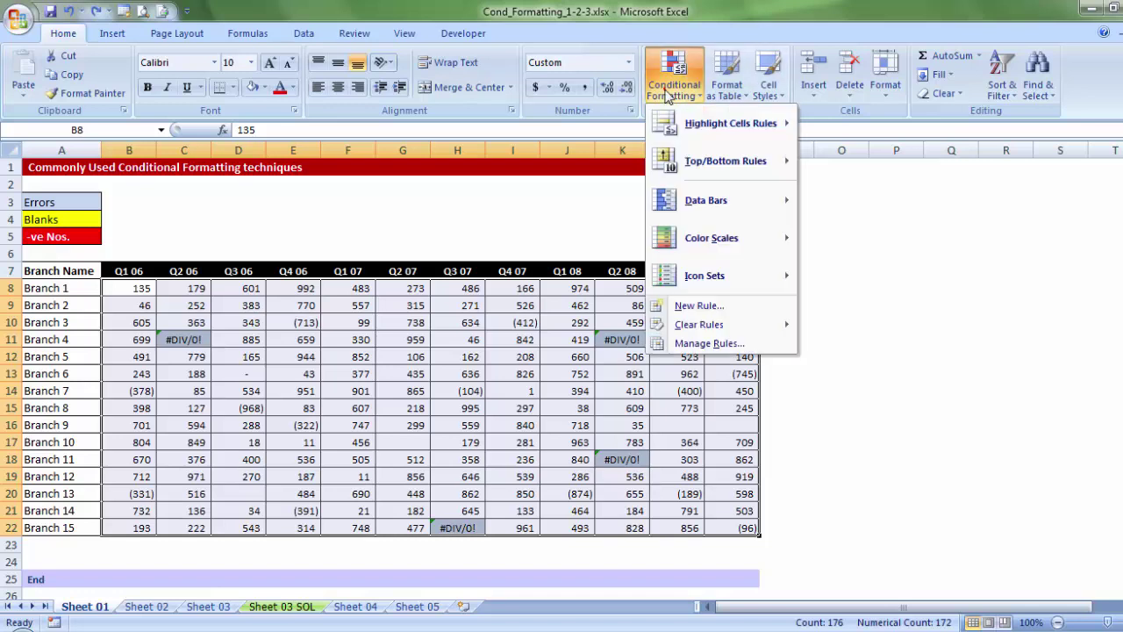
left_click(700, 343)
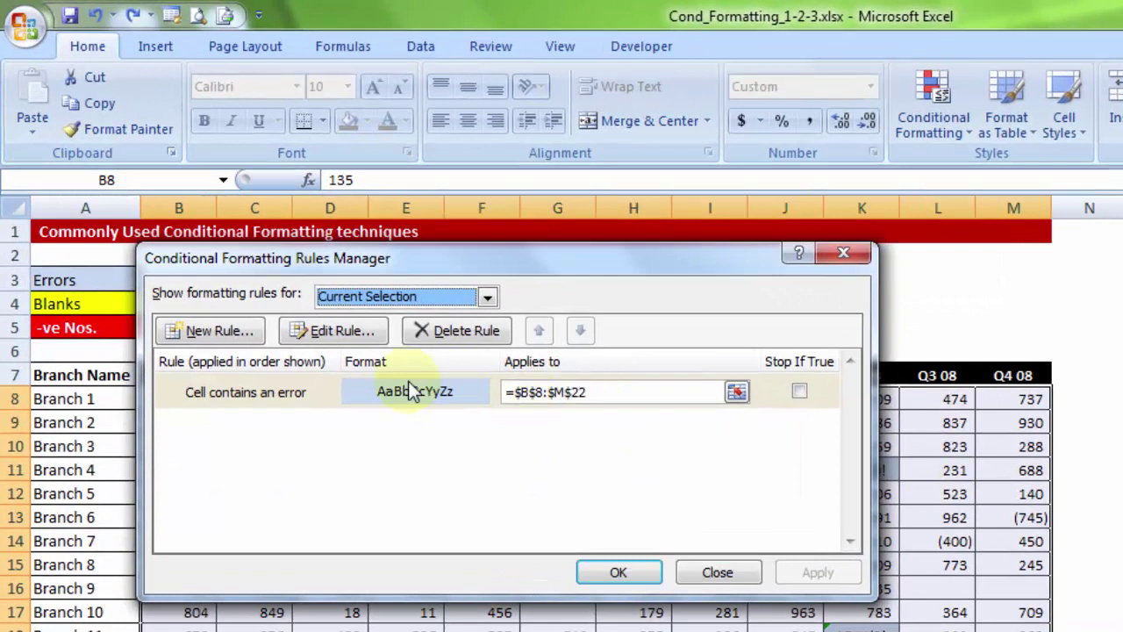
left_click(234, 392)
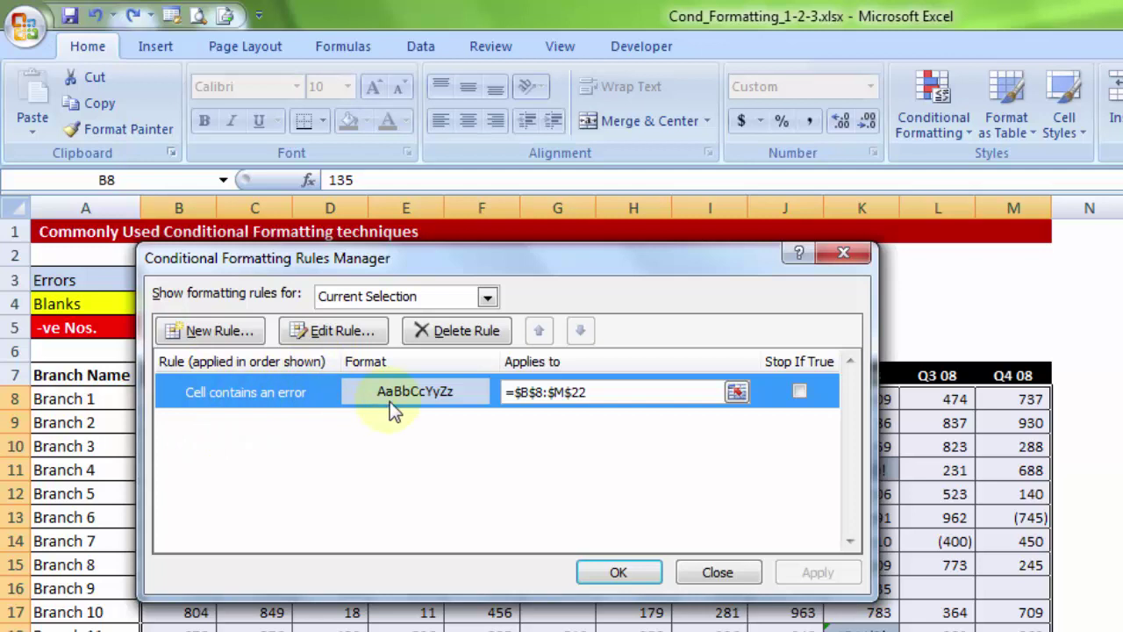
left_click(344, 331)
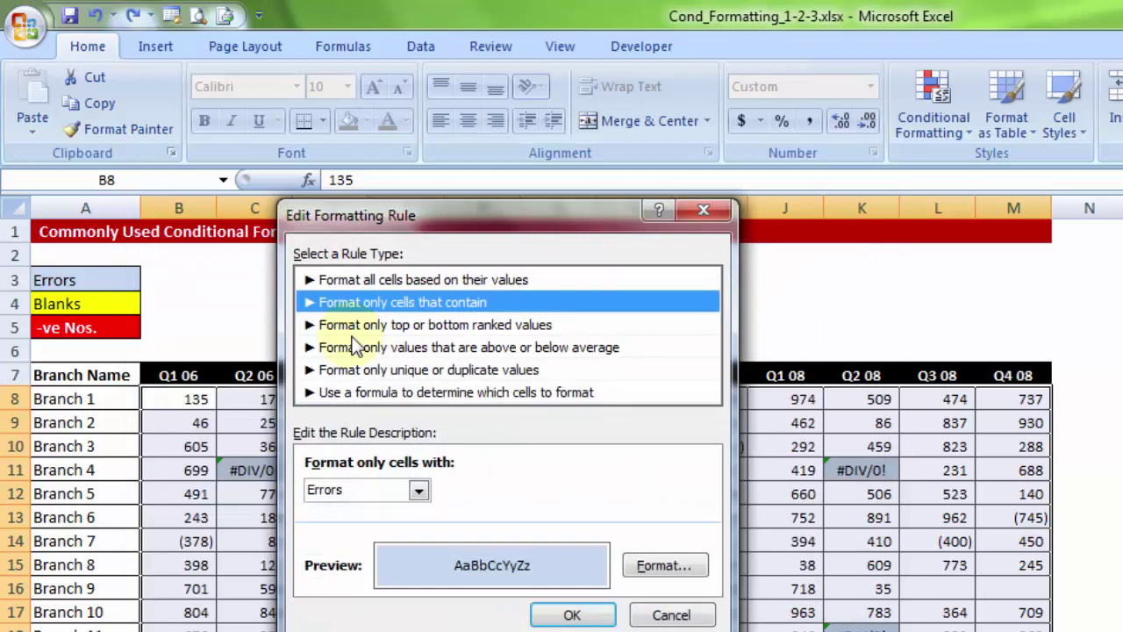
left_click(632, 566)
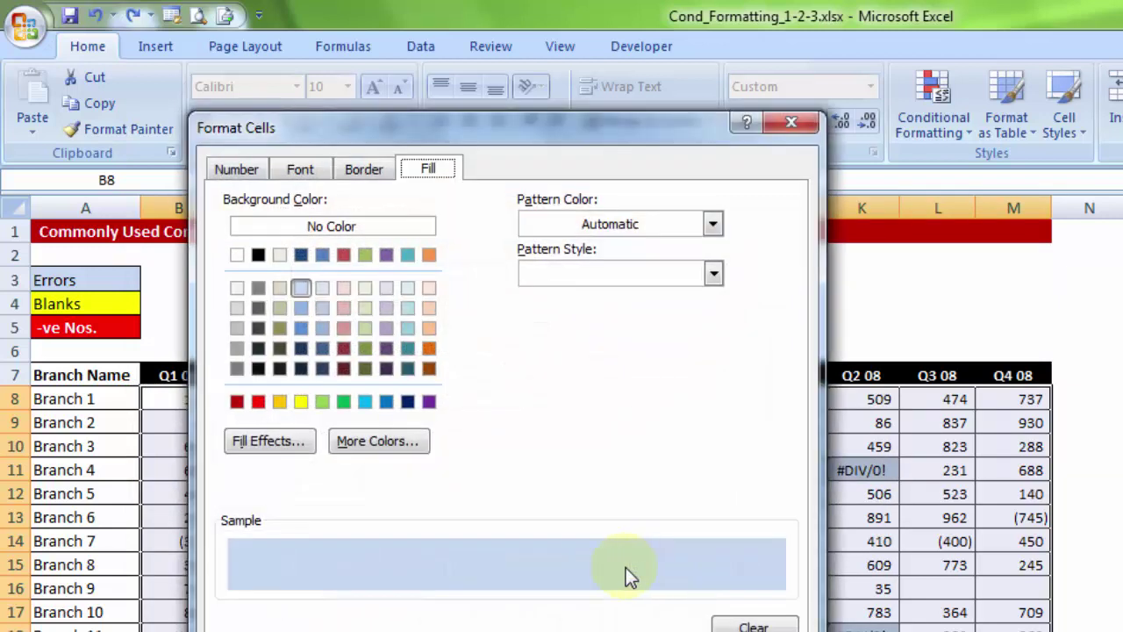
left_click(428, 308)
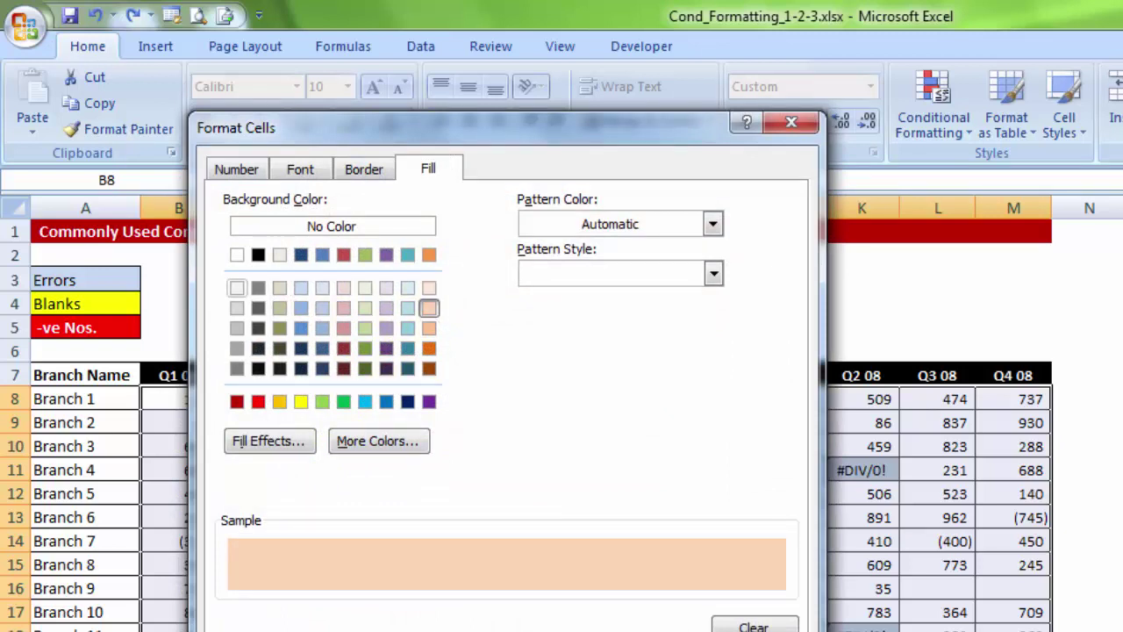
left_click(667, 630)
left_click(609, 617)
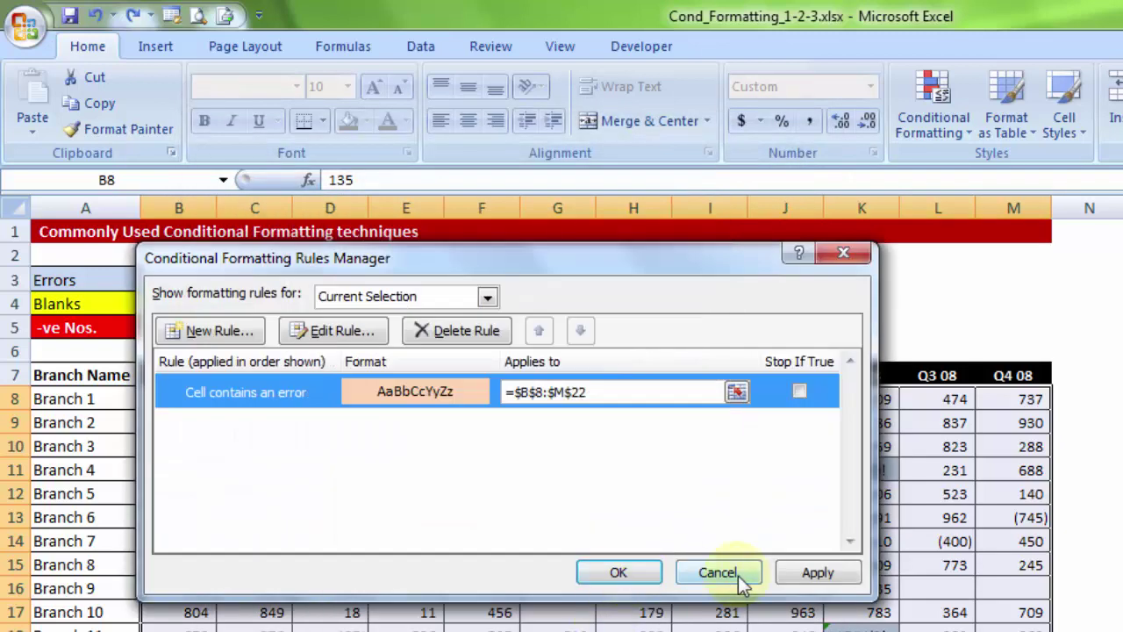
left_click(816, 572)
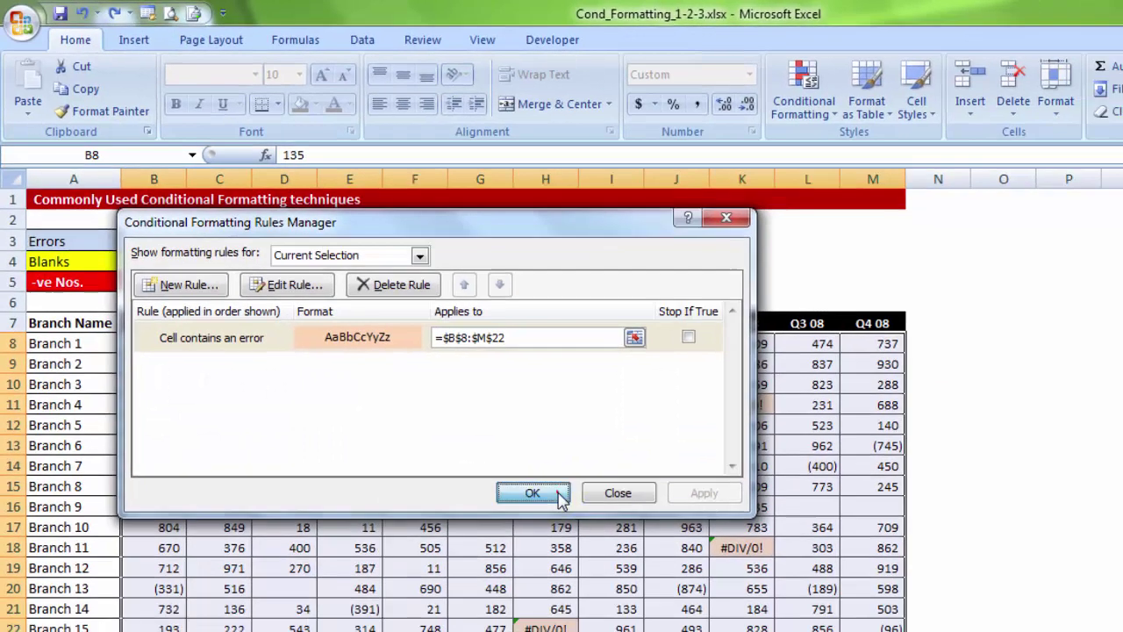
left_click(560, 494)
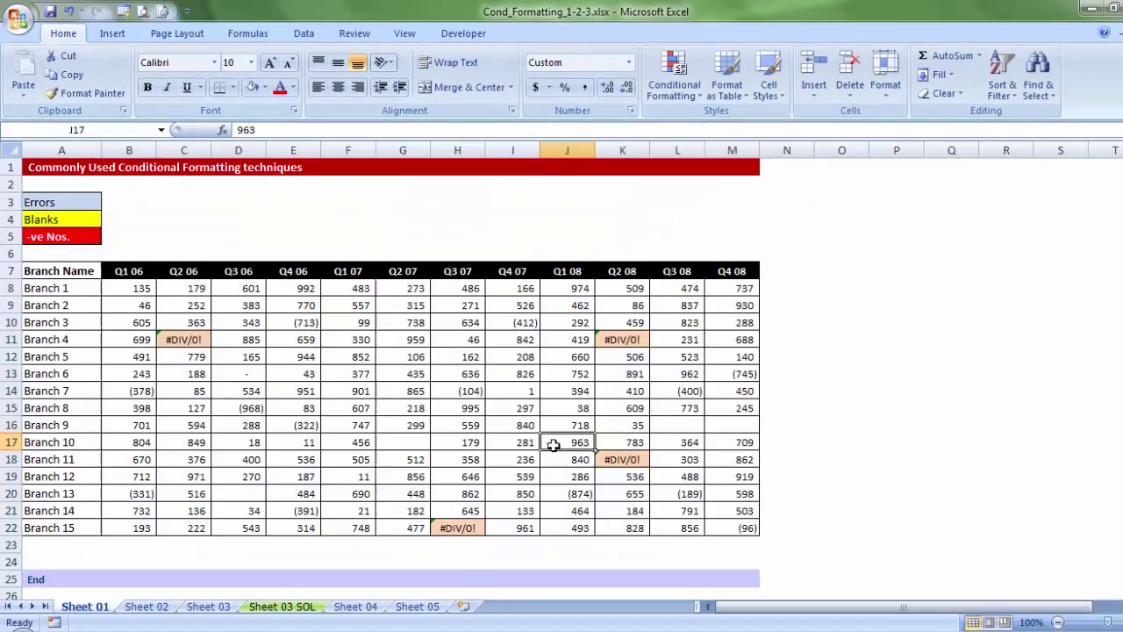
- Clear the conditional formatting rules from the entire Sheet 01
left_click(659, 531)
left_click(670, 93)
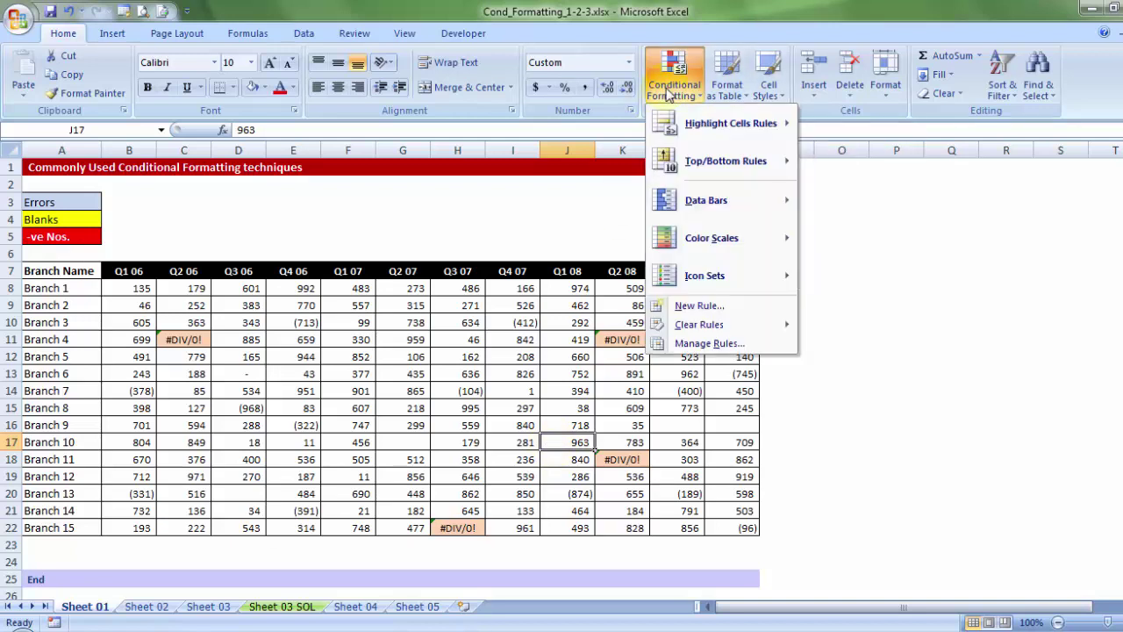
mouse_move(702, 325)
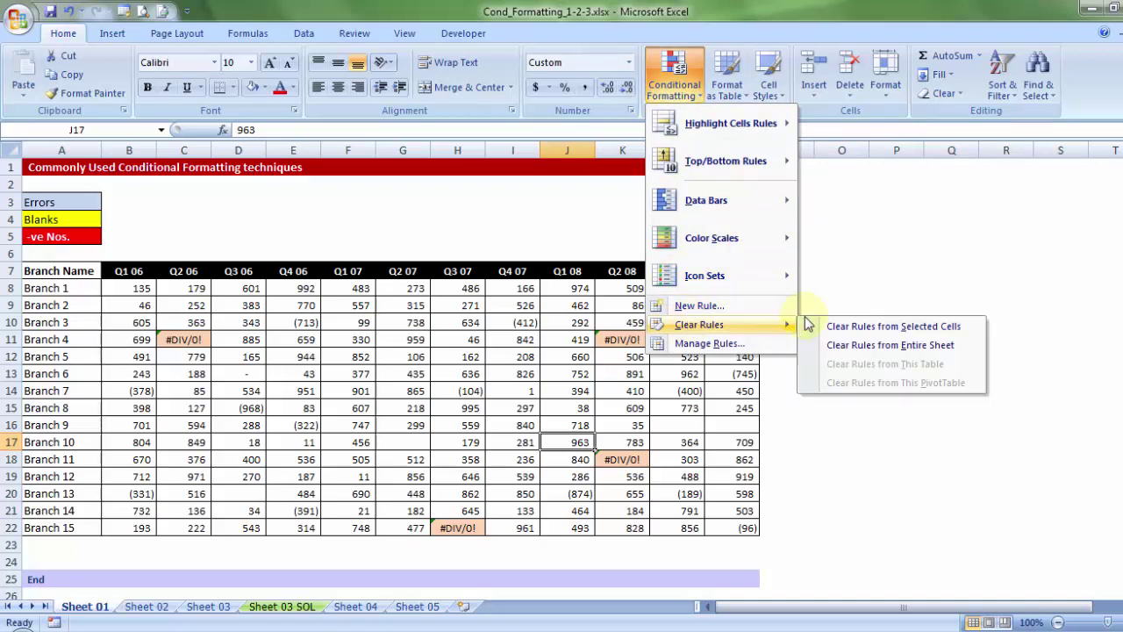
left_click(845, 346)
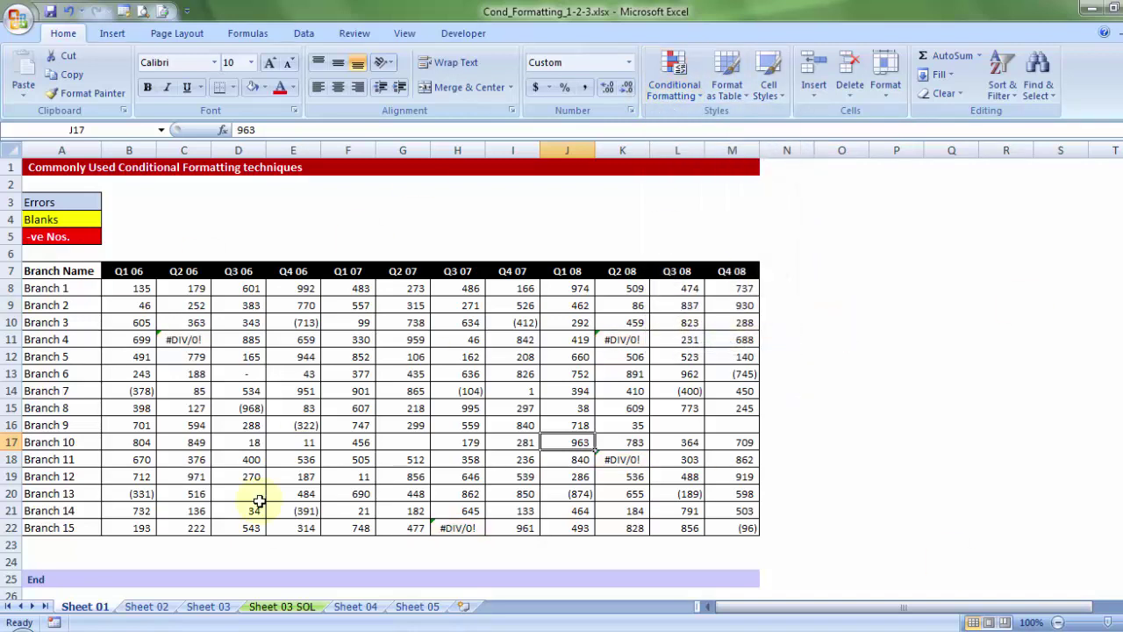
left_click(341, 389)
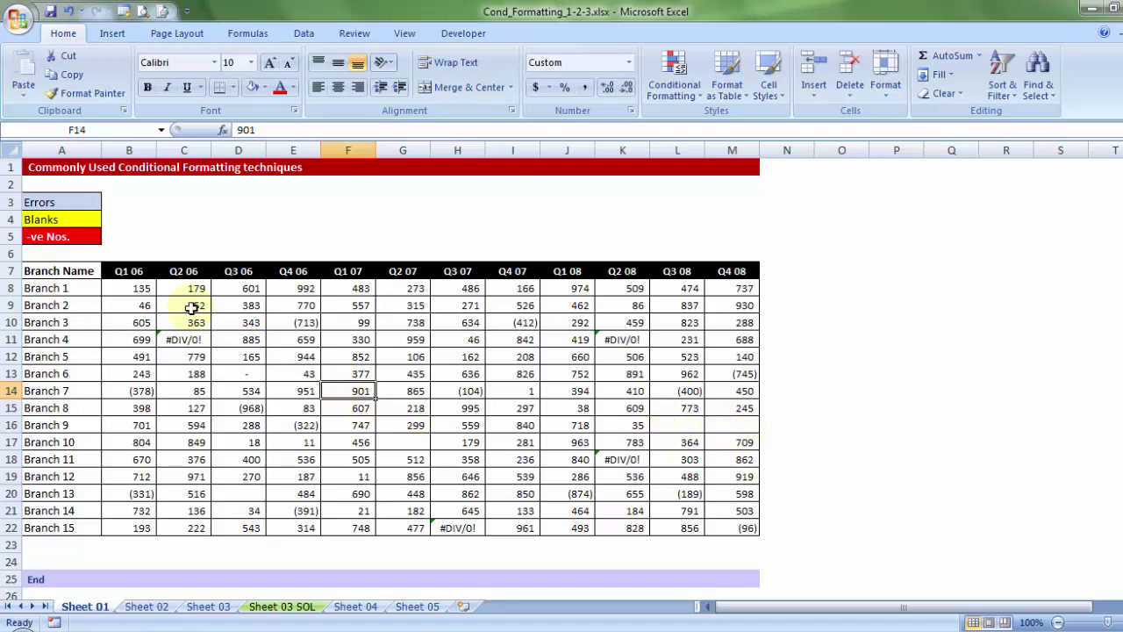
- Select B8:M22 and add a Blanks rule with a yellow fill
left_click_drag(123, 288, 721, 528)
left_click(674, 91)
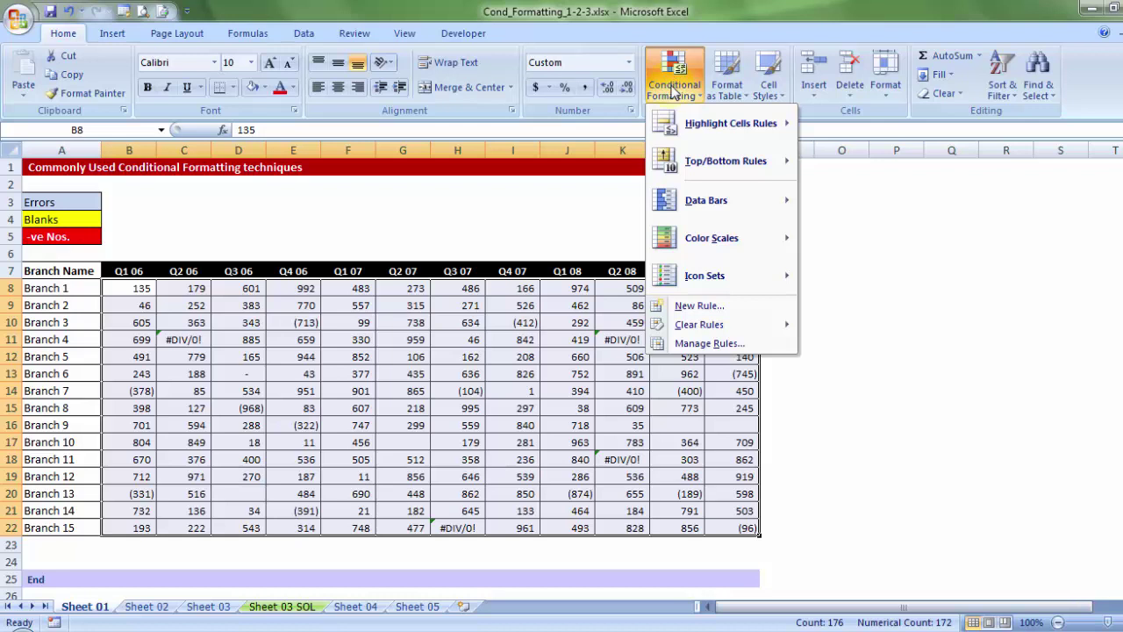
left_click(693, 306)
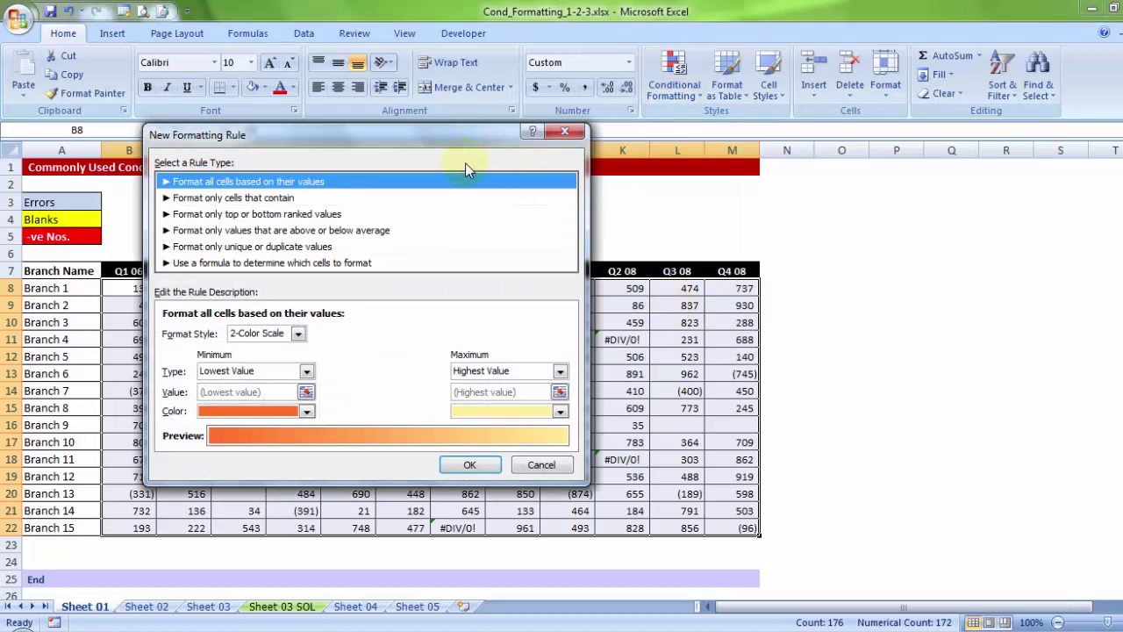
left_click(296, 198)
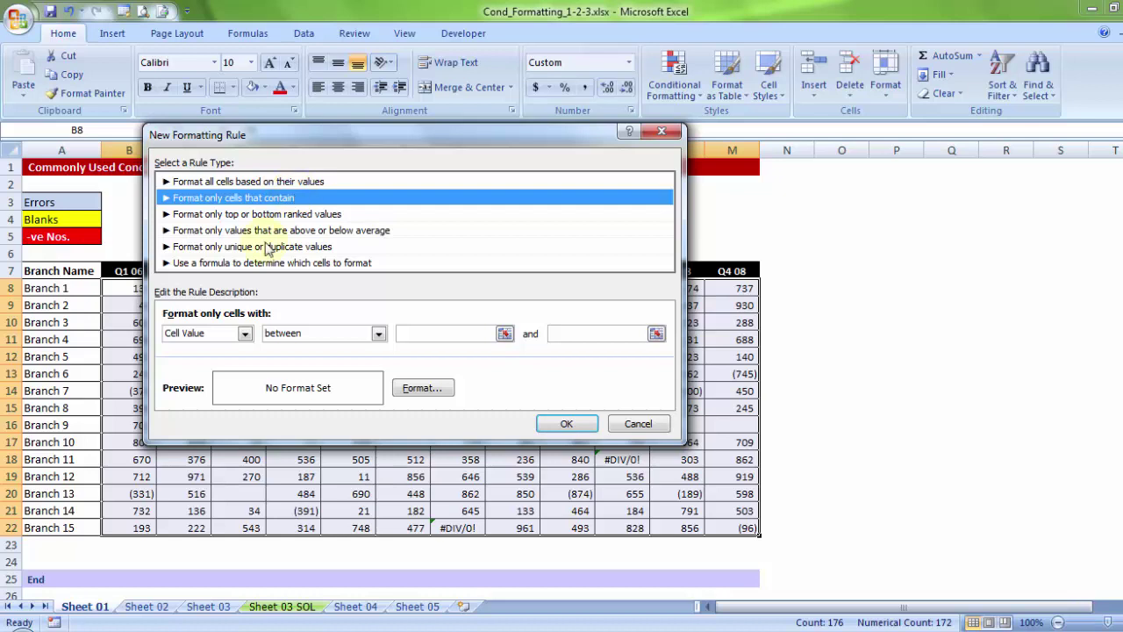
left_click(243, 334)
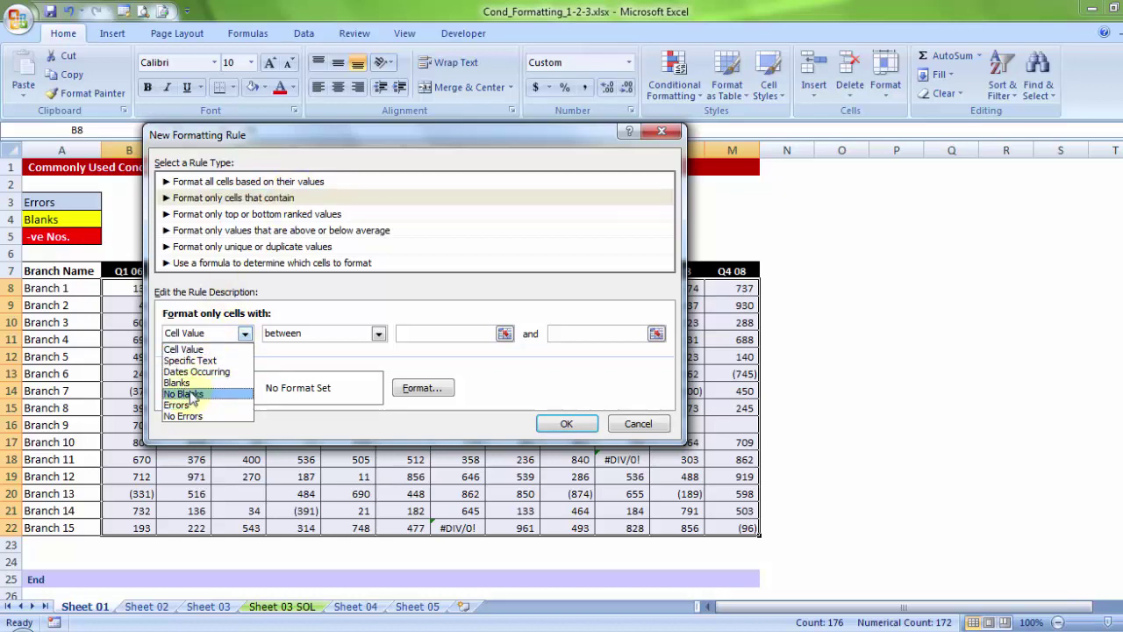
left_click(184, 384)
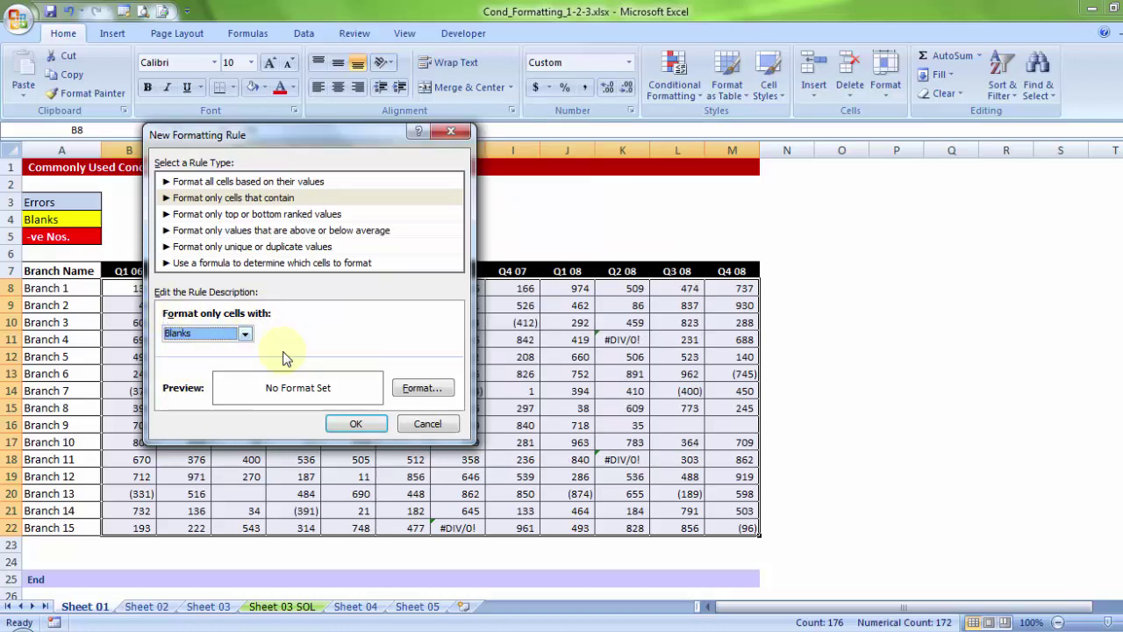
left_click(425, 390)
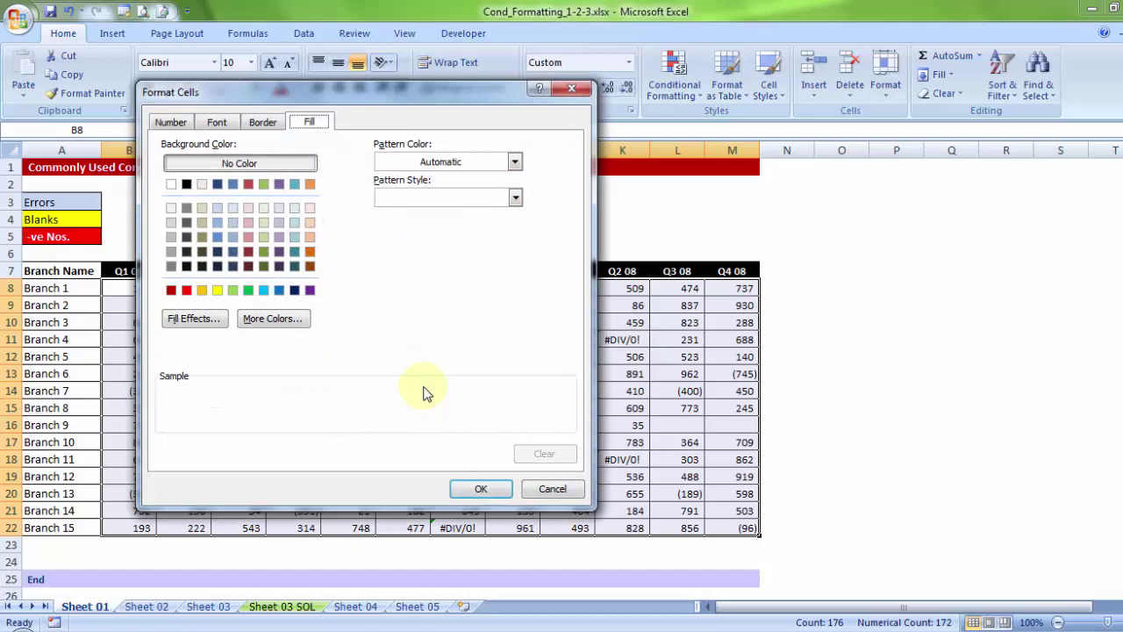
left_click(218, 291)
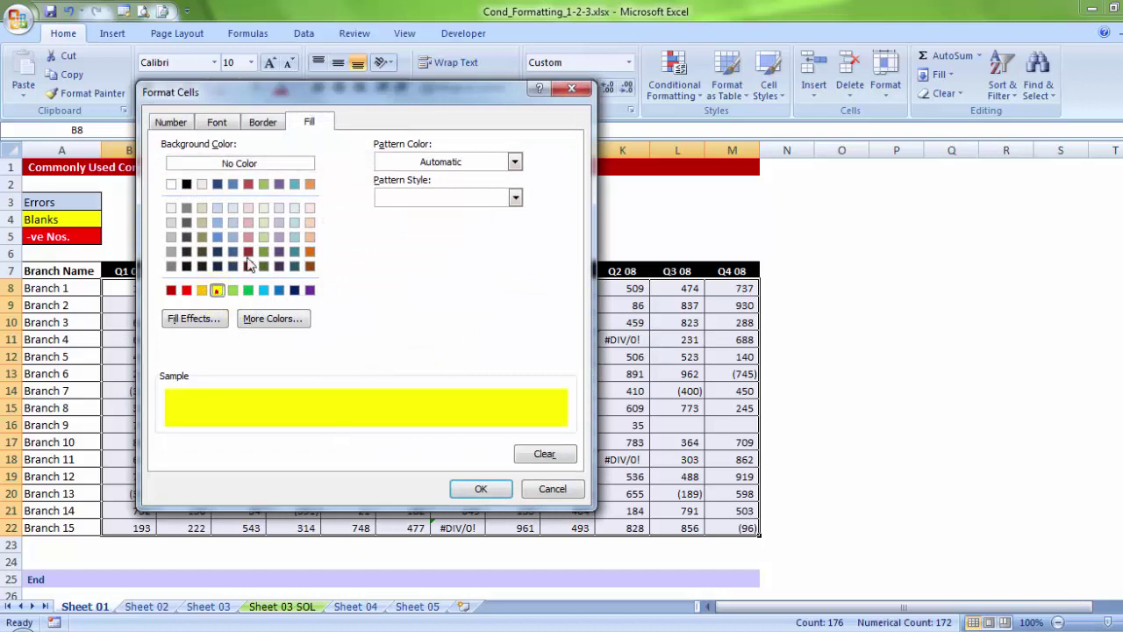
left_click(466, 492)
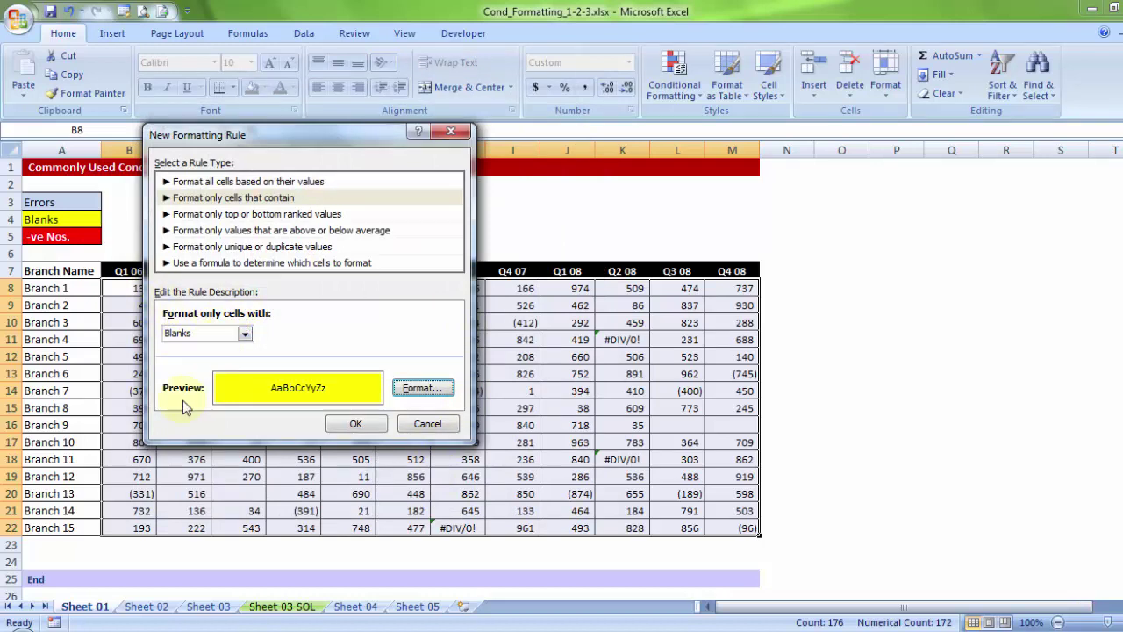
left_click(355, 425)
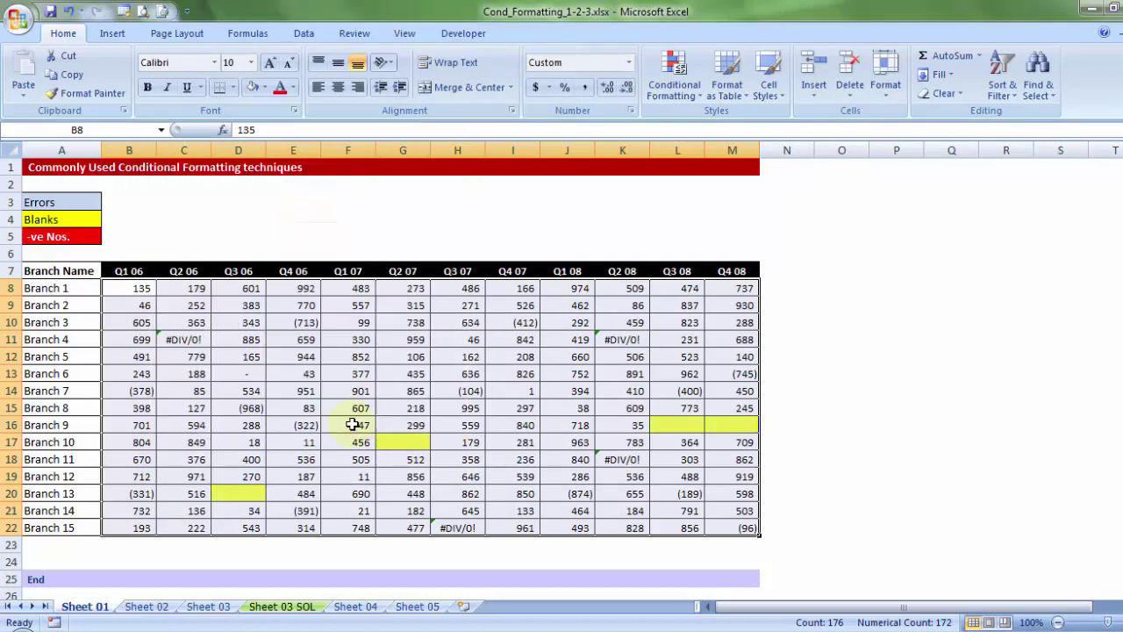
left_click(354, 477)
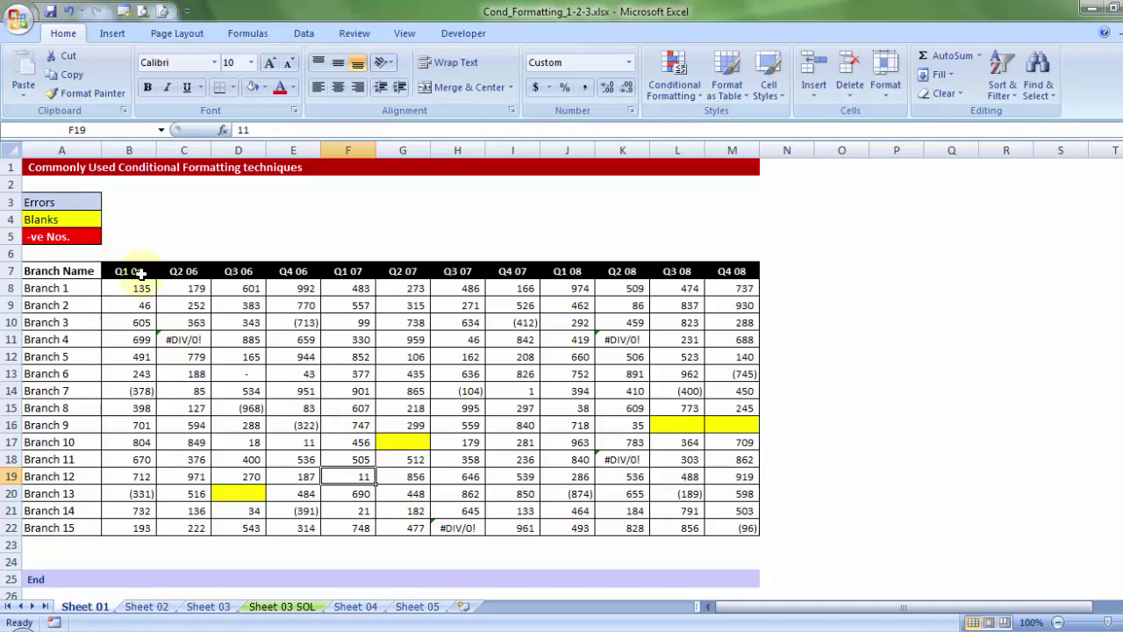
- Select B8:M22 and start a new rule for cell values less than 0
left_click_drag(125, 285, 731, 526)
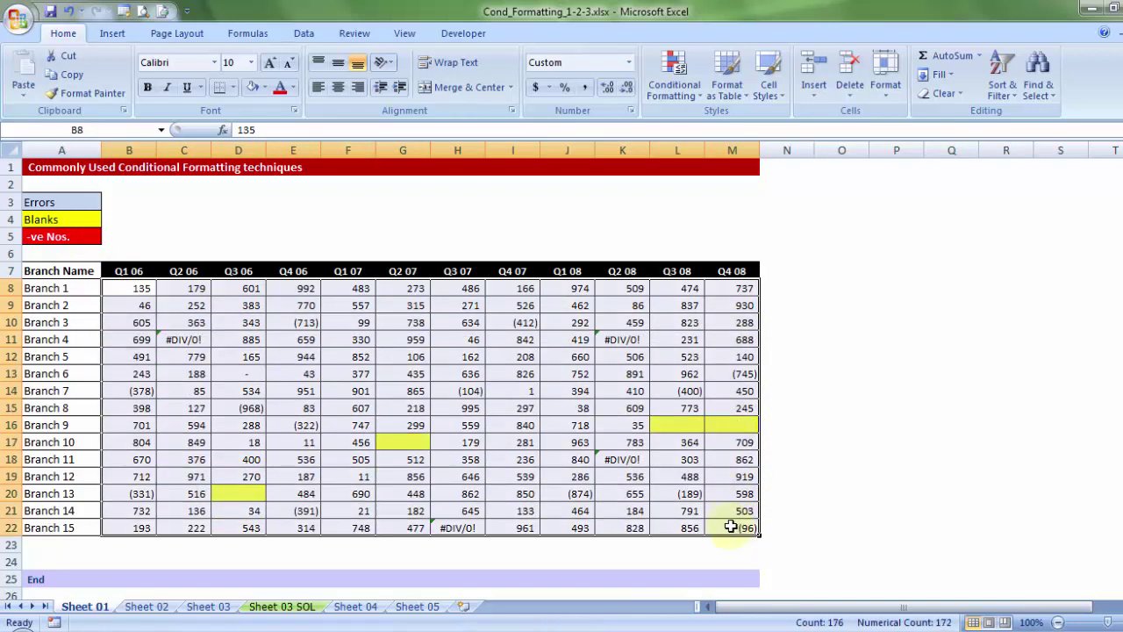
left_click(671, 88)
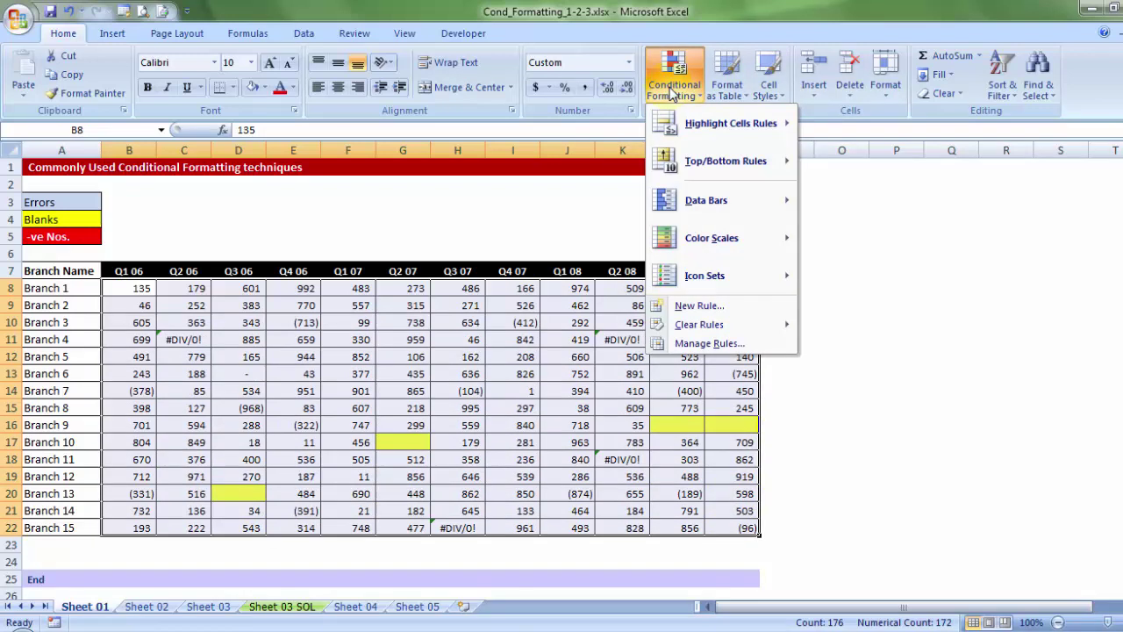
left_click(674, 307)
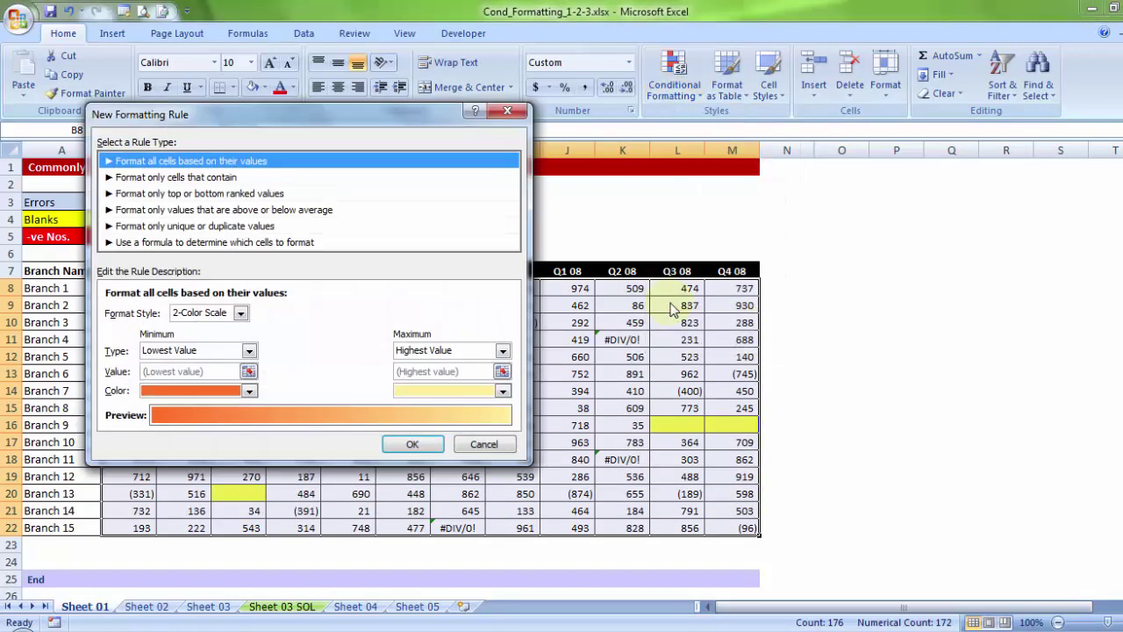
left_click(234, 179)
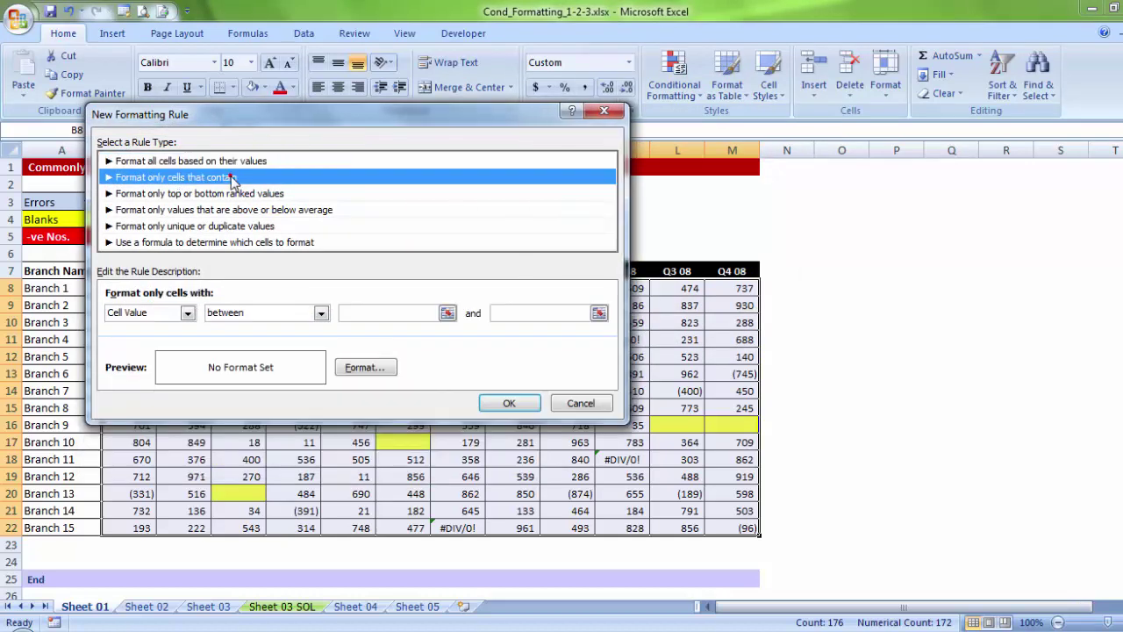
left_click_drag(249, 115, 465, 91)
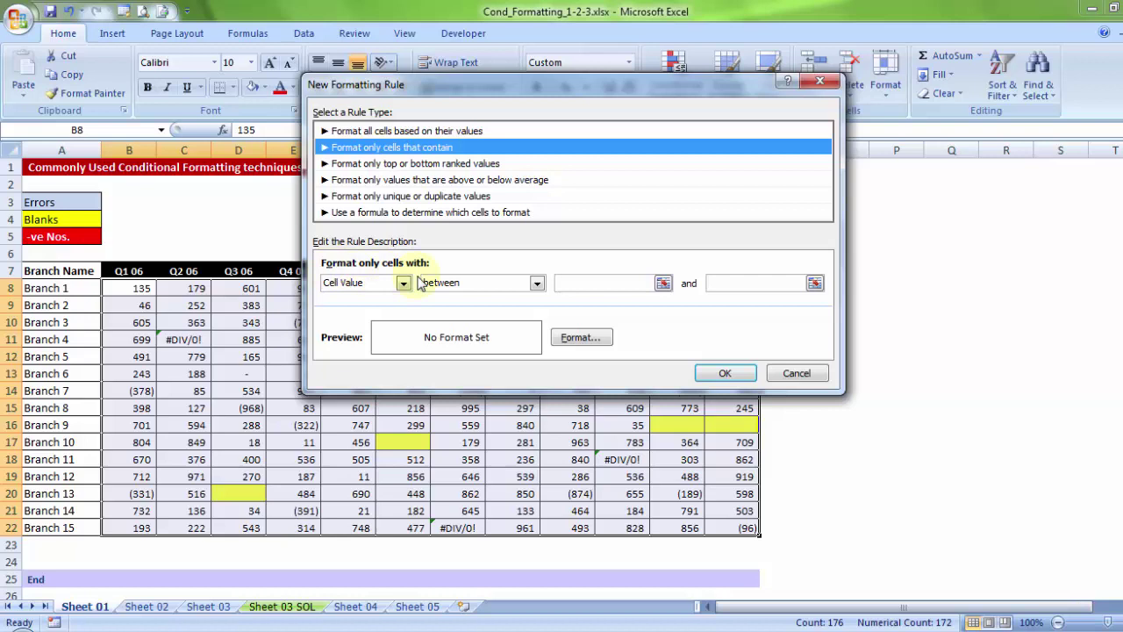
left_click(446, 289)
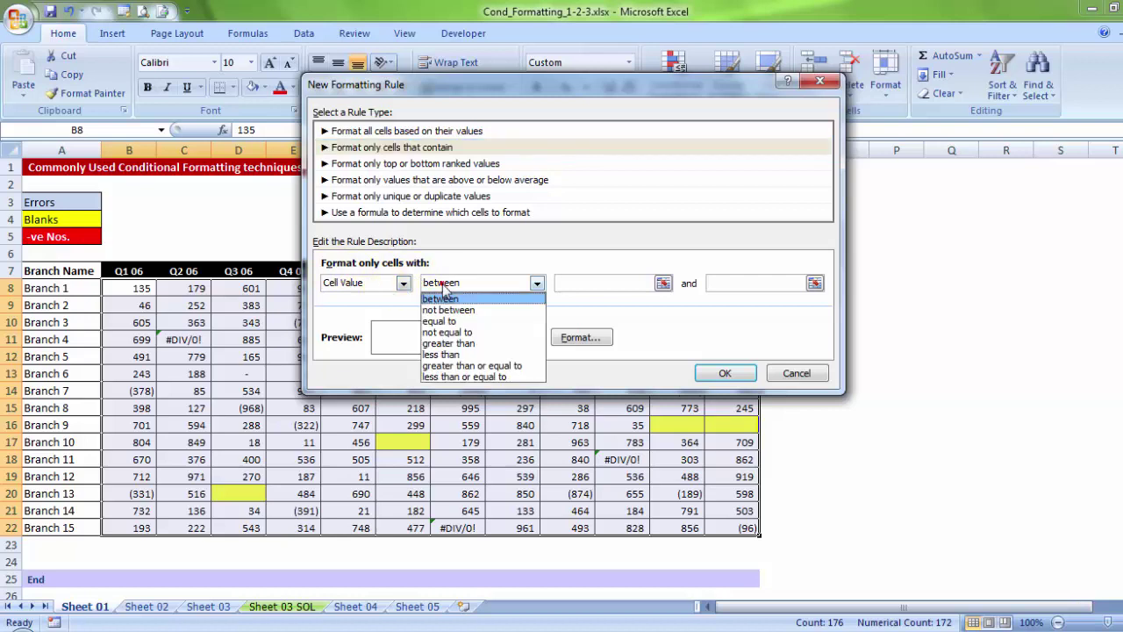
left_click(438, 354)
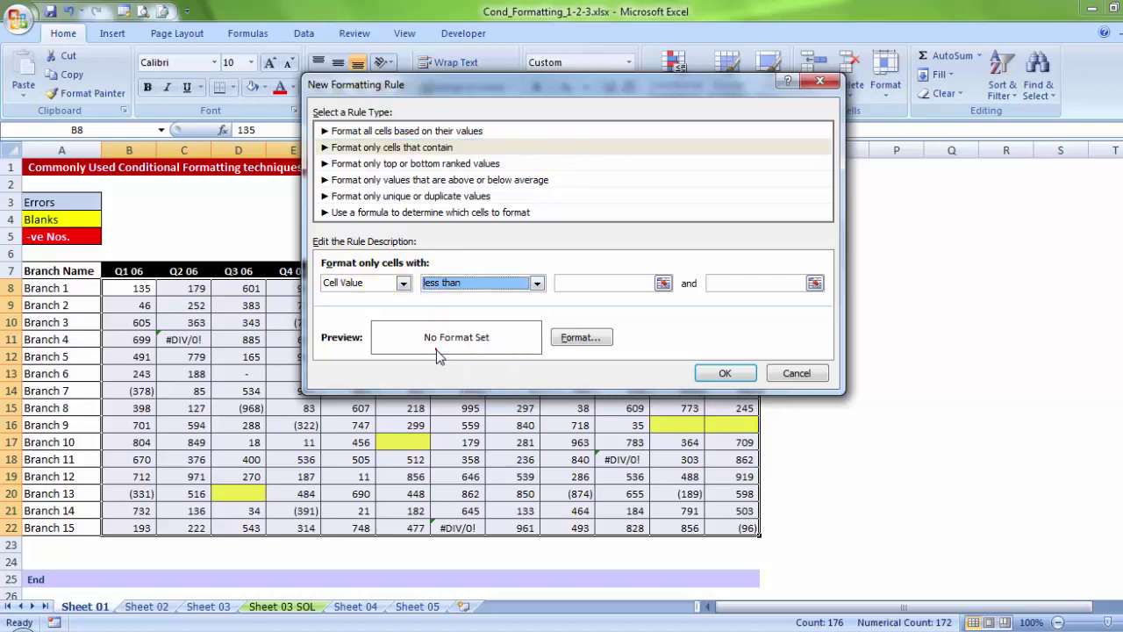
left_click(576, 282)
type("0")
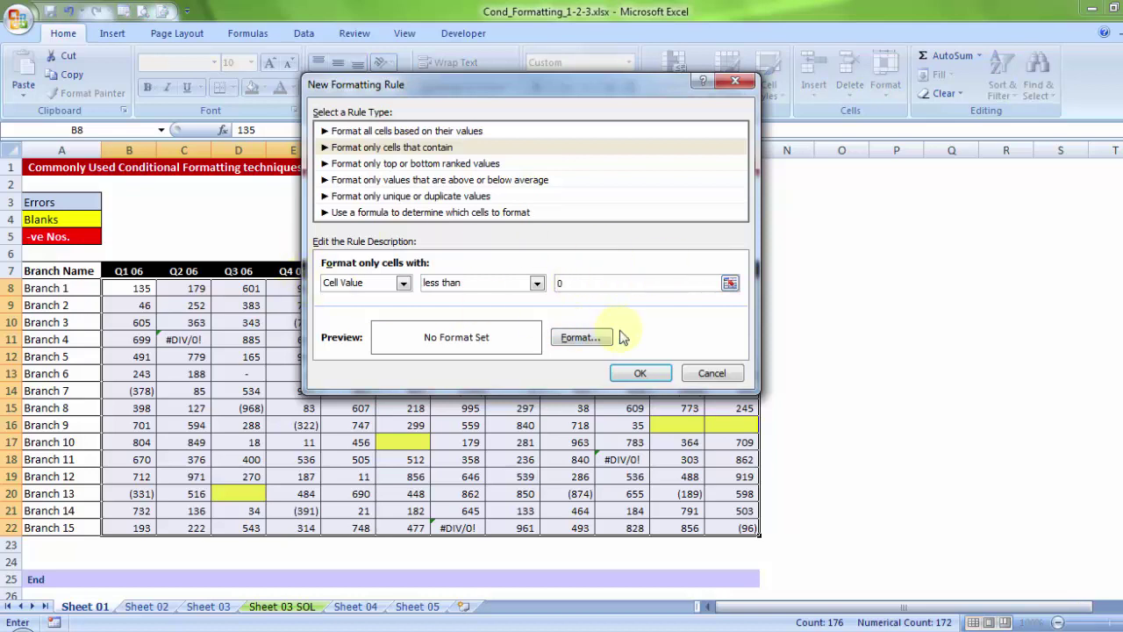
- Format the less-than-0 rule with a red fill and white font, and apply it
left_click(584, 337)
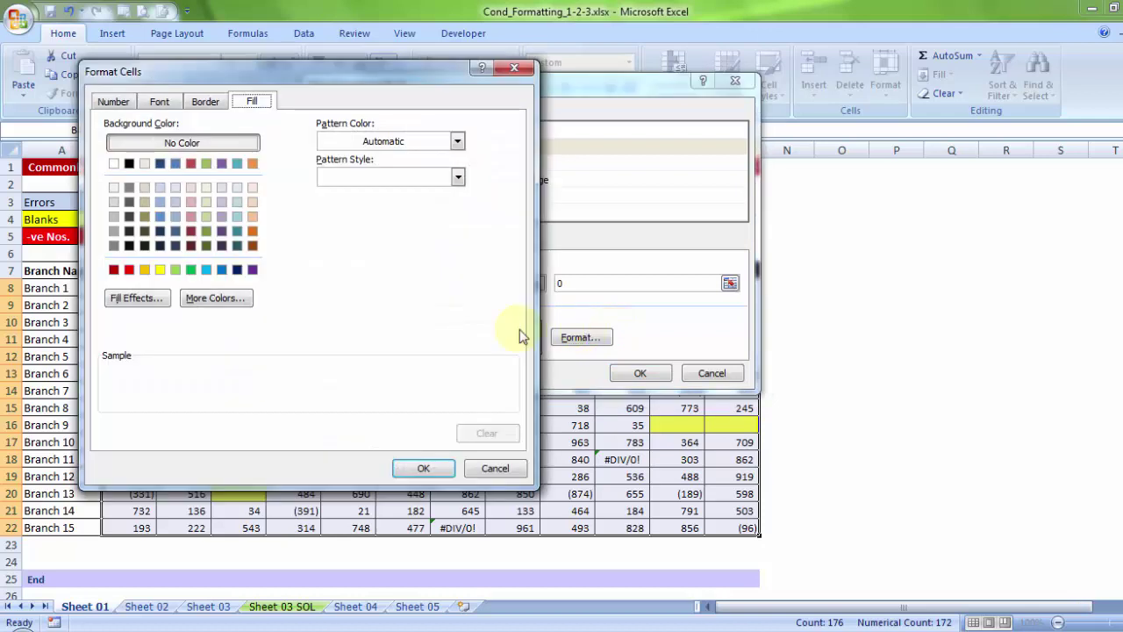
left_click(129, 271)
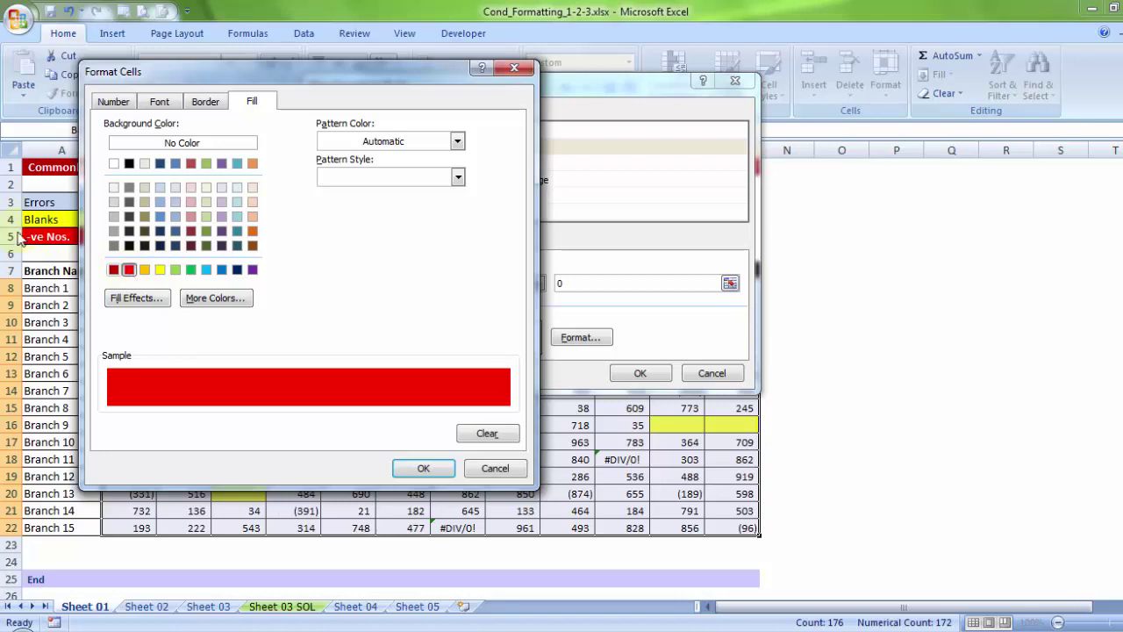
left_click(161, 102)
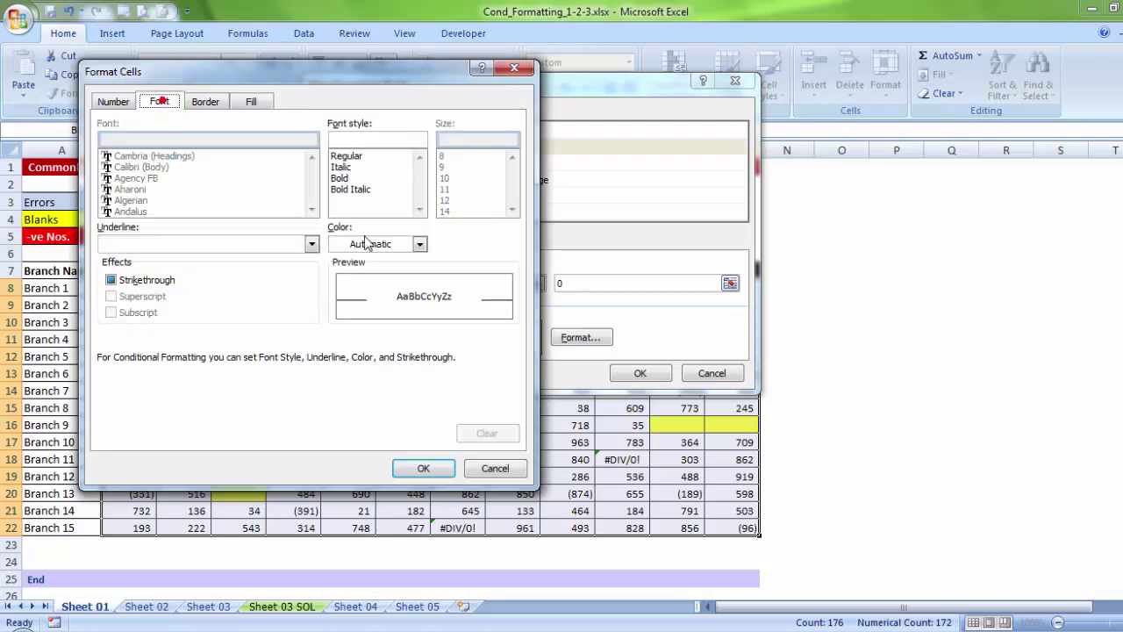
left_click(387, 248)
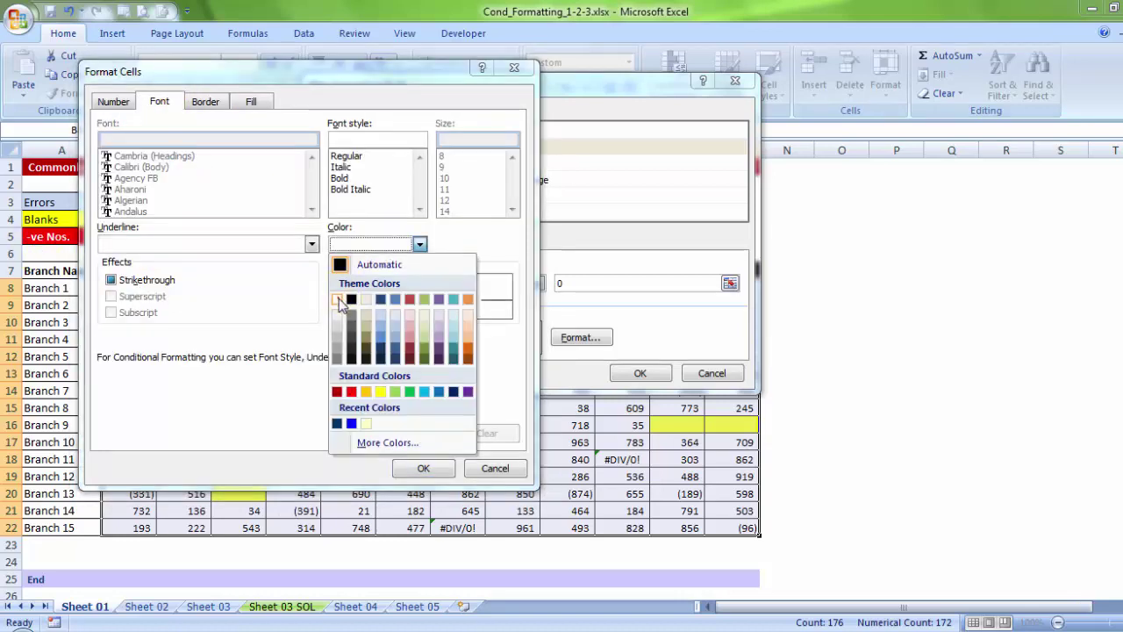
left_click(343, 296)
left_click(425, 469)
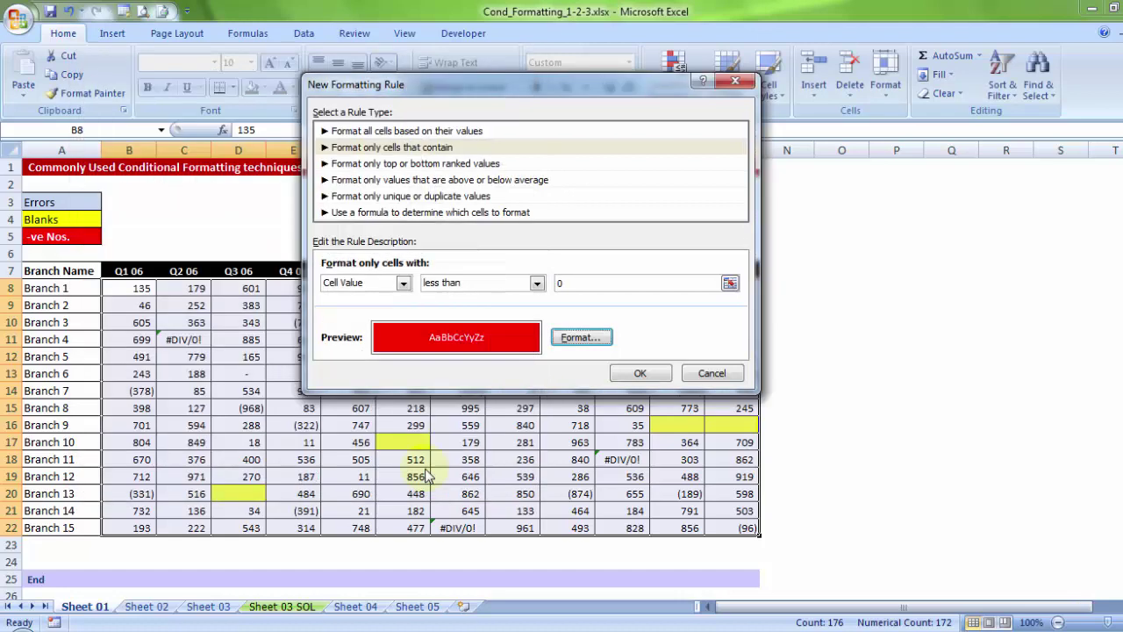
left_click(638, 372)
left_click(553, 440)
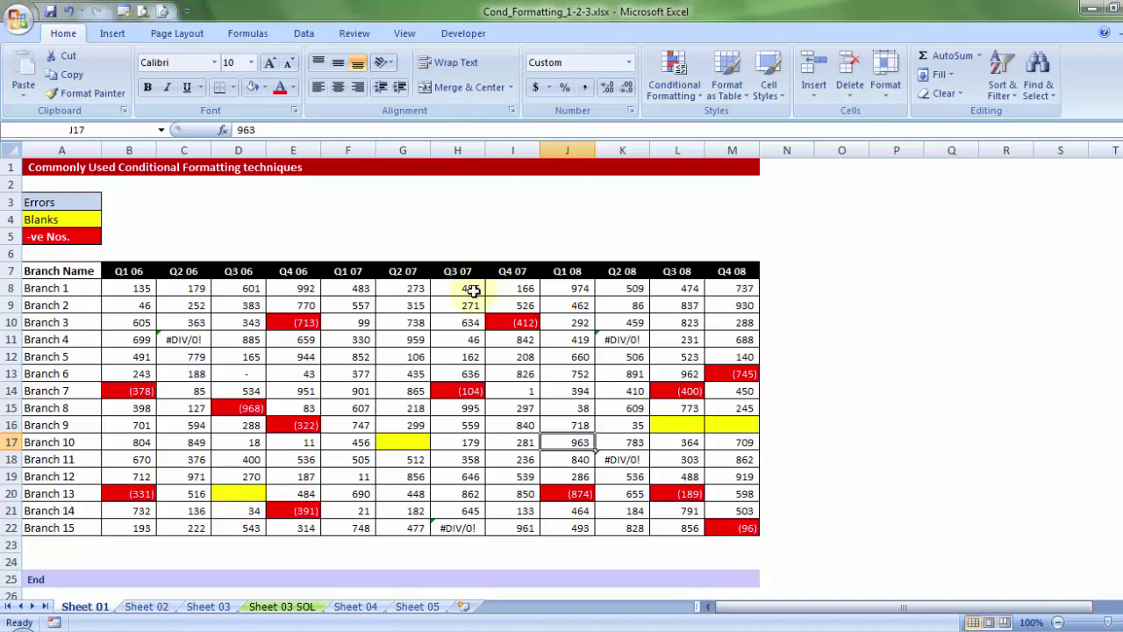
- Go to Sheet 02 and look over the employee names and ID numbers in columns A and B
left_click(147, 608)
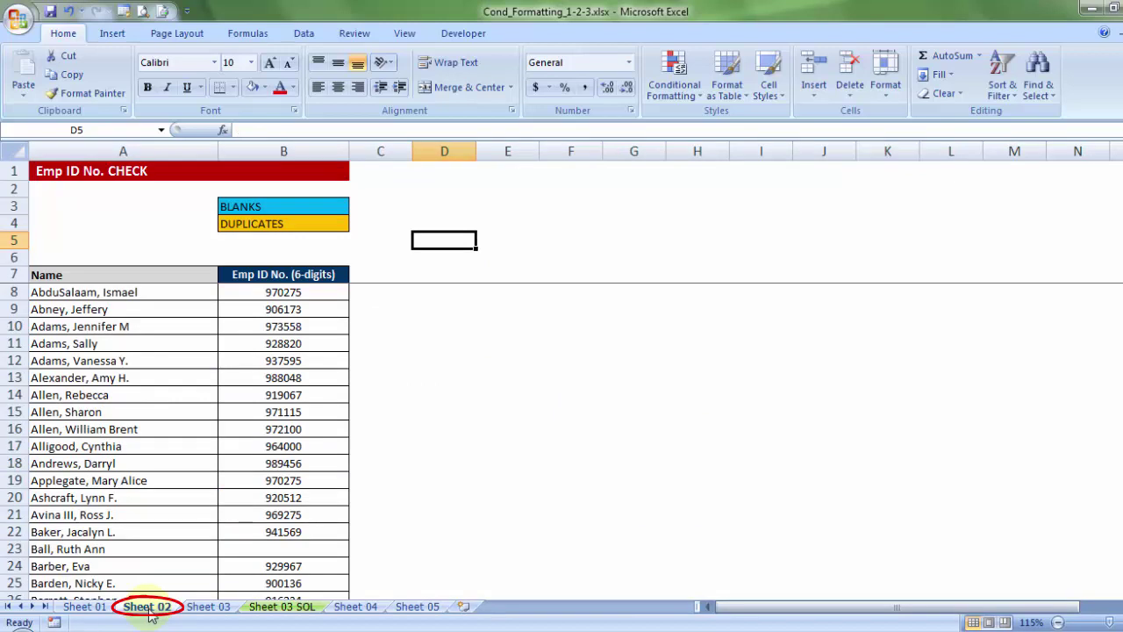
left_click_drag(106, 297, 117, 517)
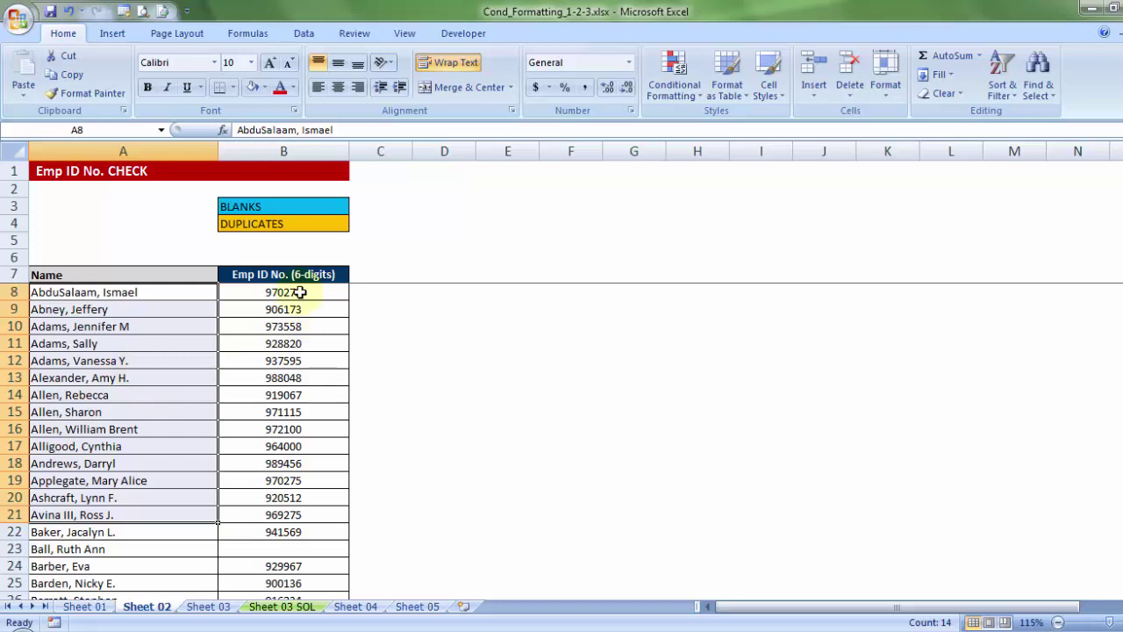
left_click_drag(293, 293, 284, 515)
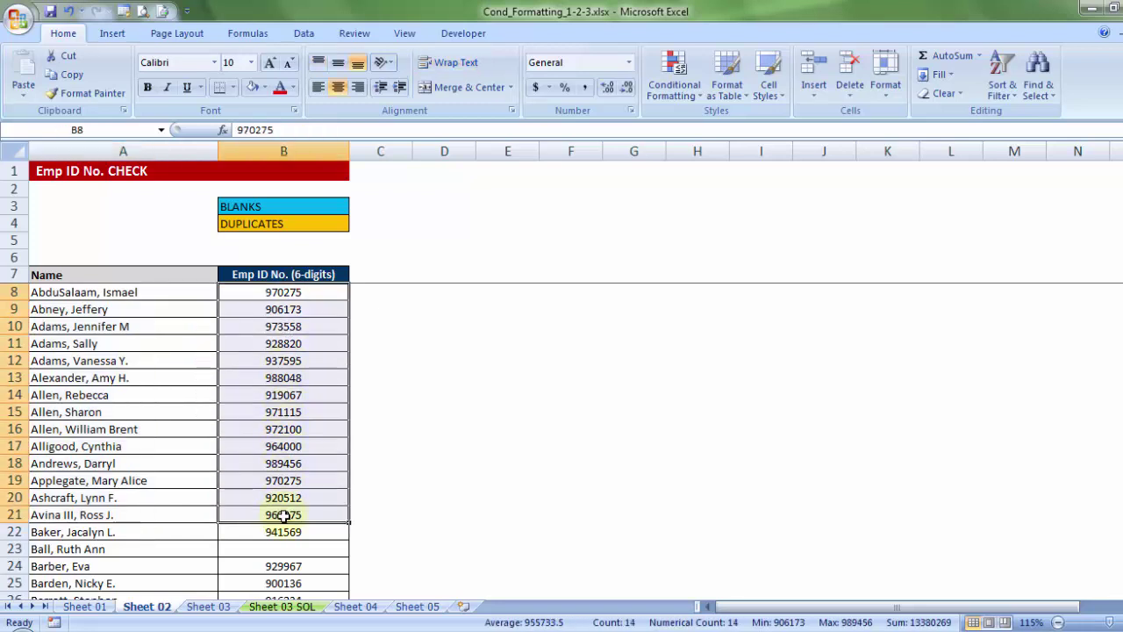
left_click(326, 355)
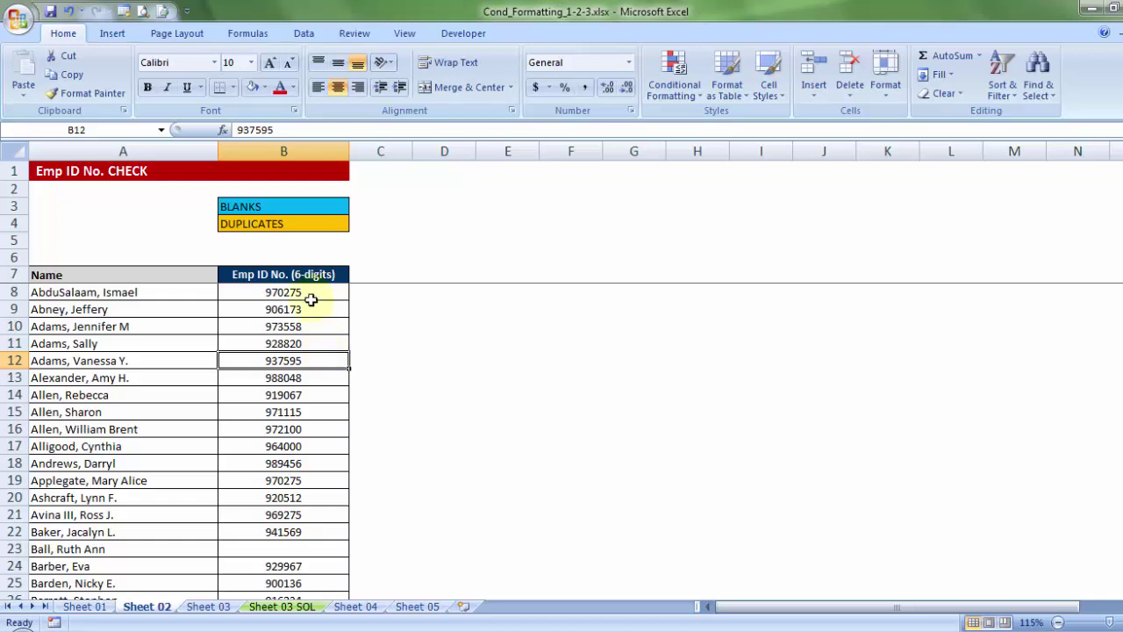
- Scroll down to the blank ID in B49, then select the employee IDs B8:B50
scroll(312, 304, "down", 2)
scroll(312, 304, "down", 7)
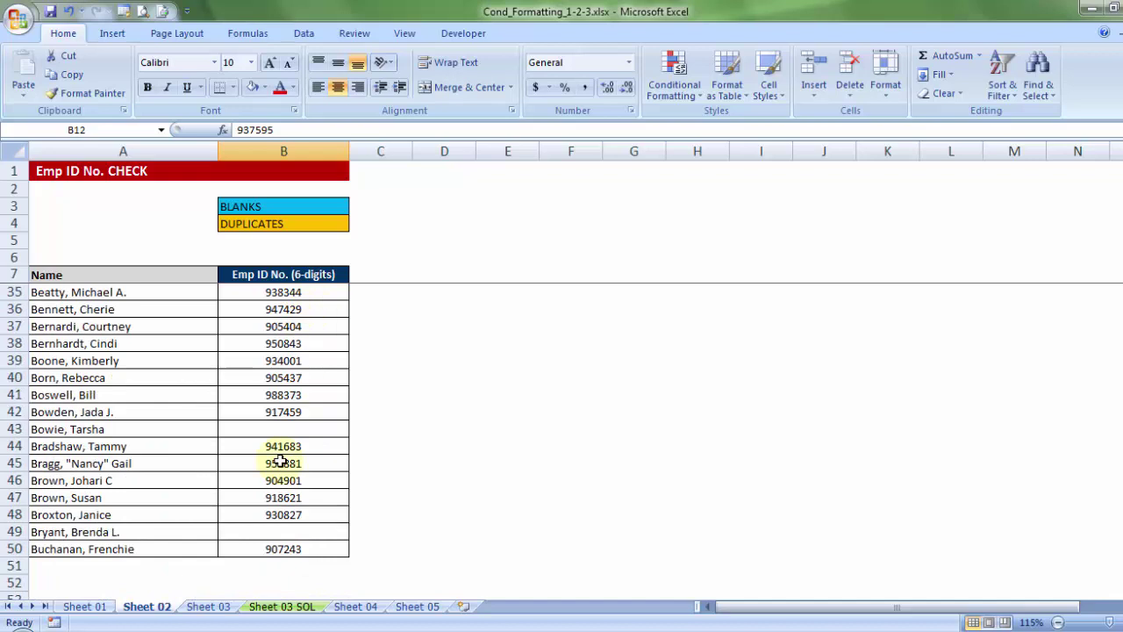
left_click(299, 534)
scroll(343, 450, "up", 6)
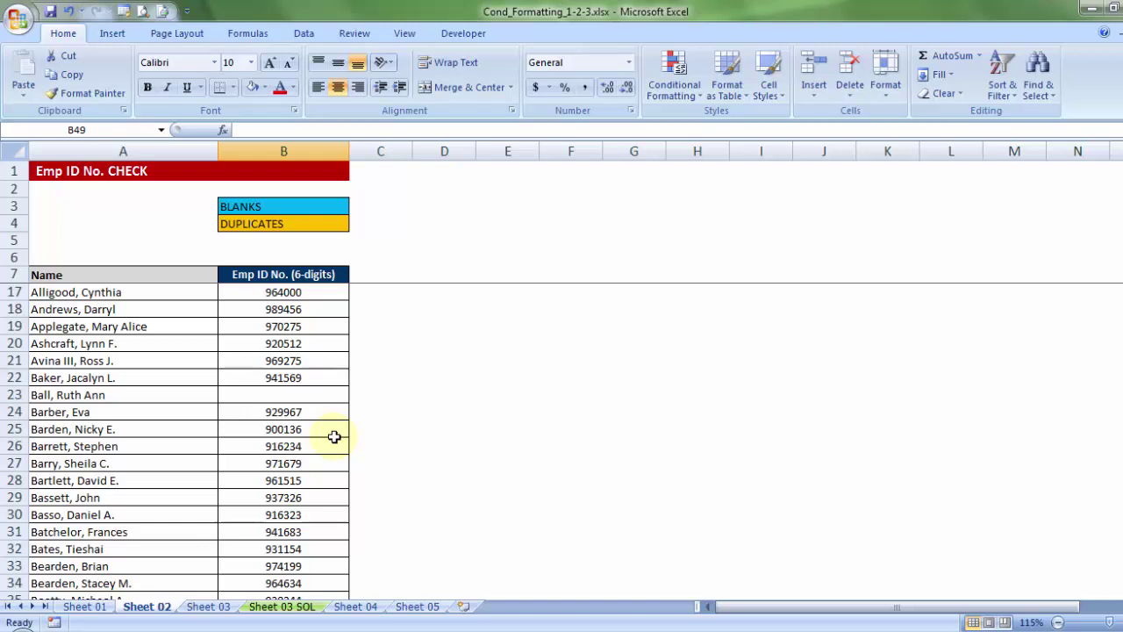
scroll(335, 436, "up", 3)
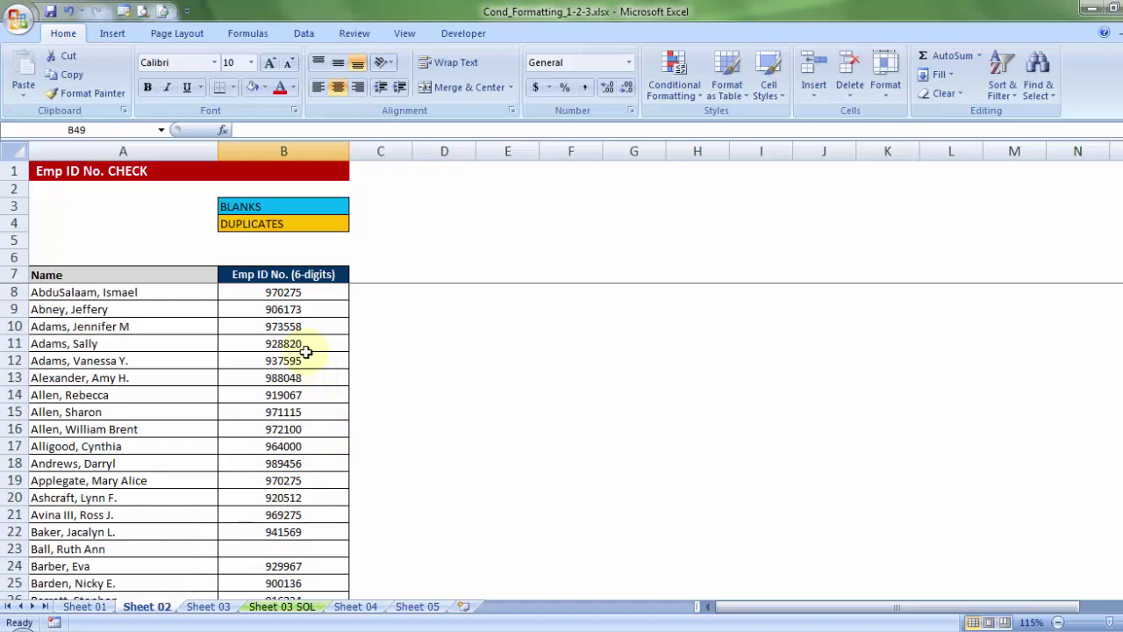
left_click(290, 294)
left_click_drag(290, 294, 302, 531)
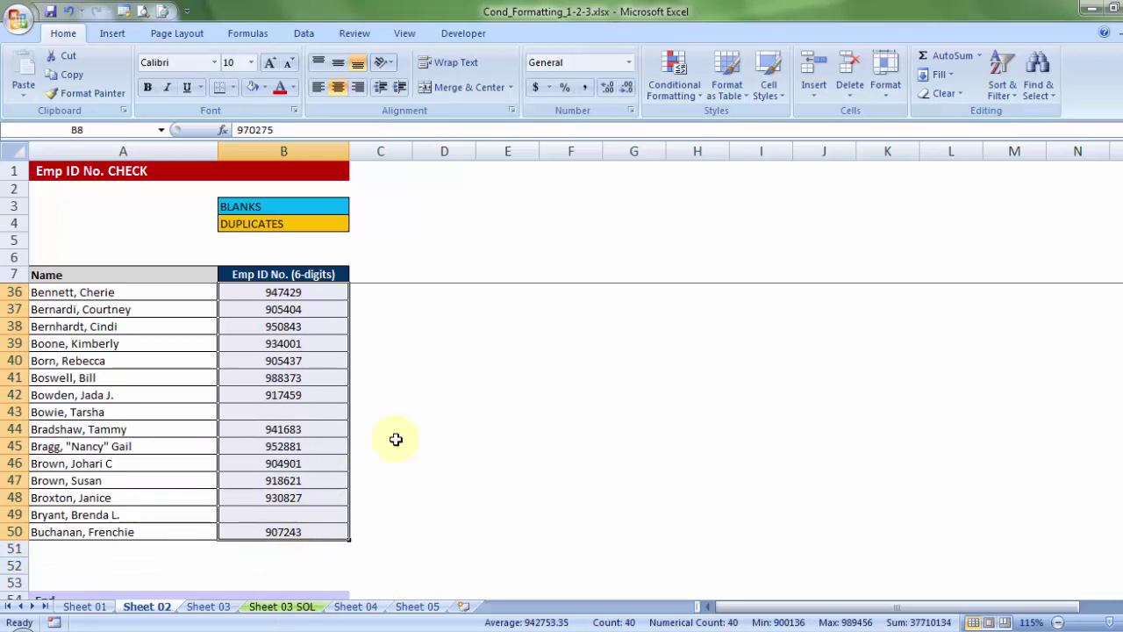
- Add a Blanks rule with a light-blue fill to the selected employee ID cells
left_click(676, 86)
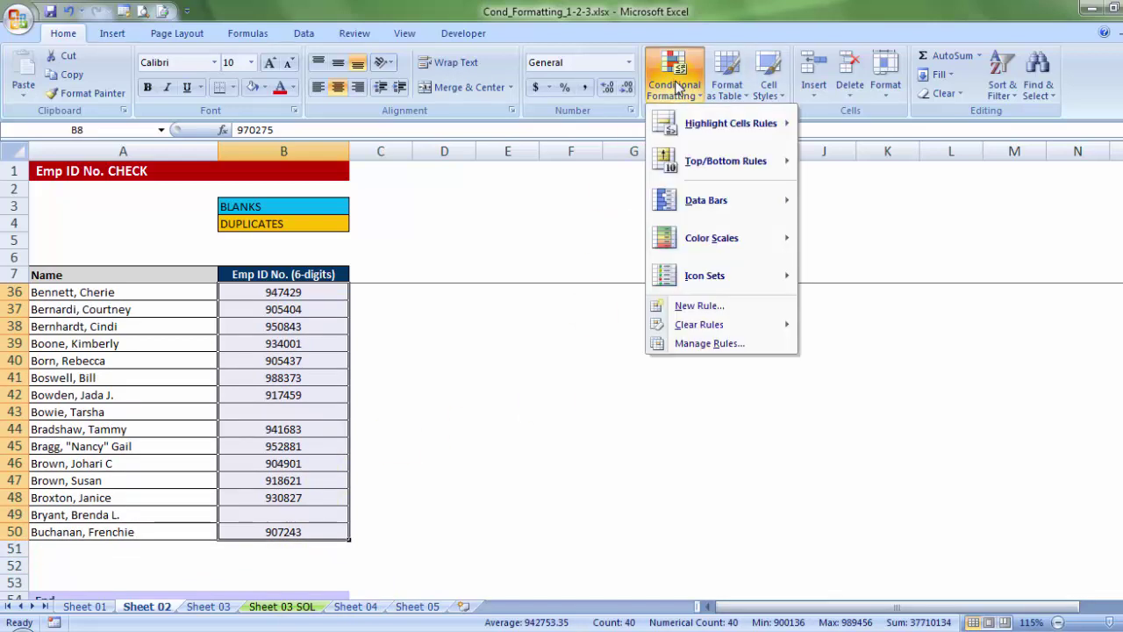
left_click(697, 307)
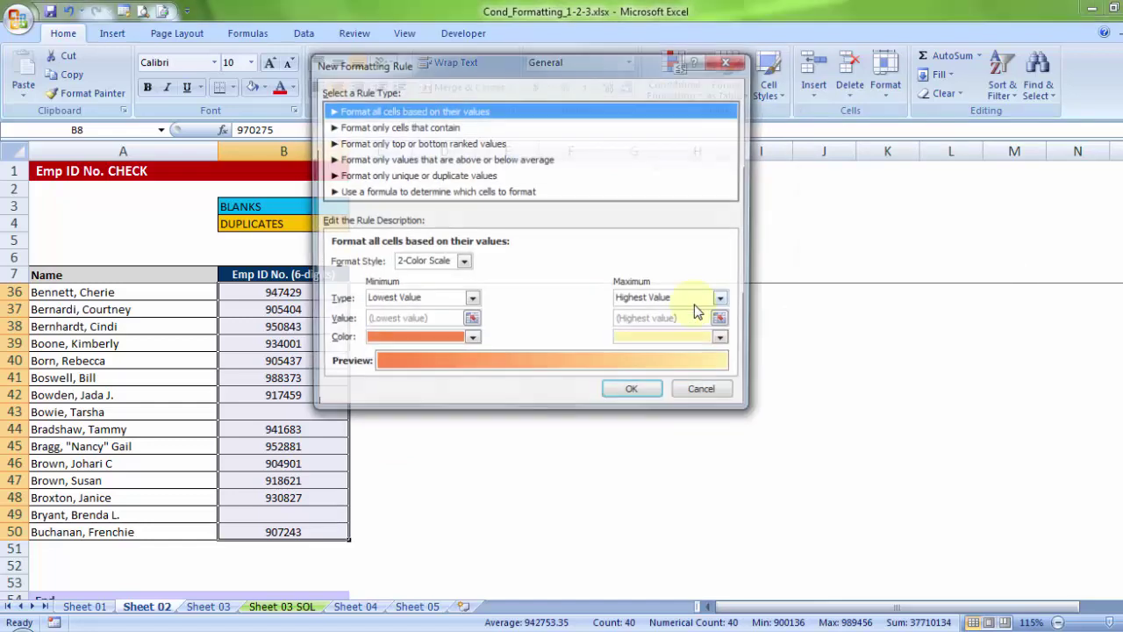
left_click(470, 128)
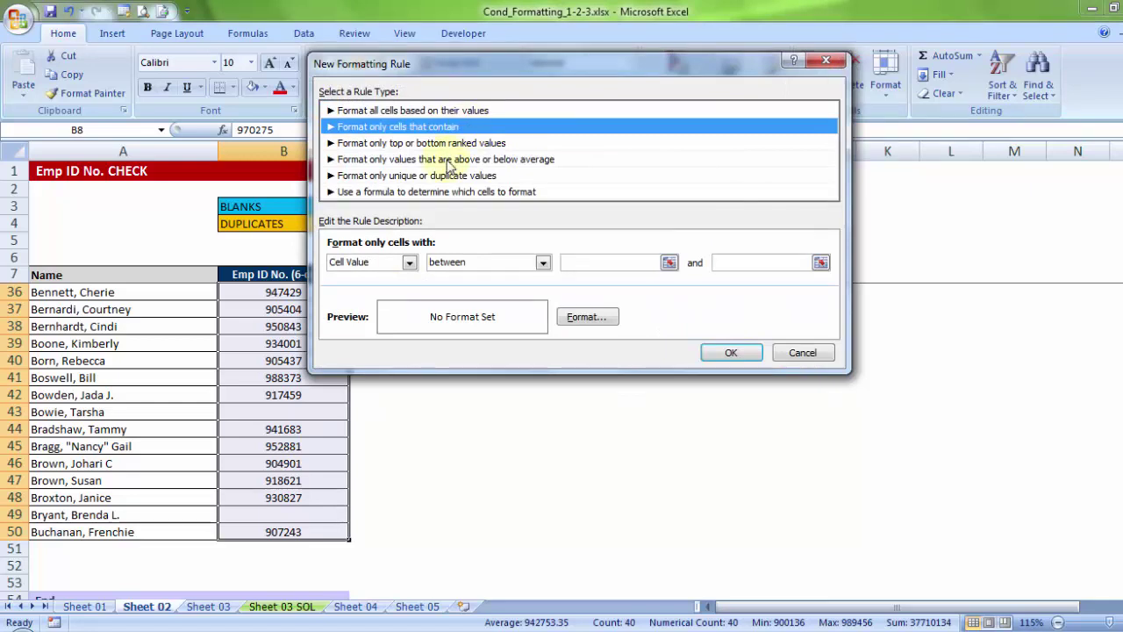
left_click(409, 263)
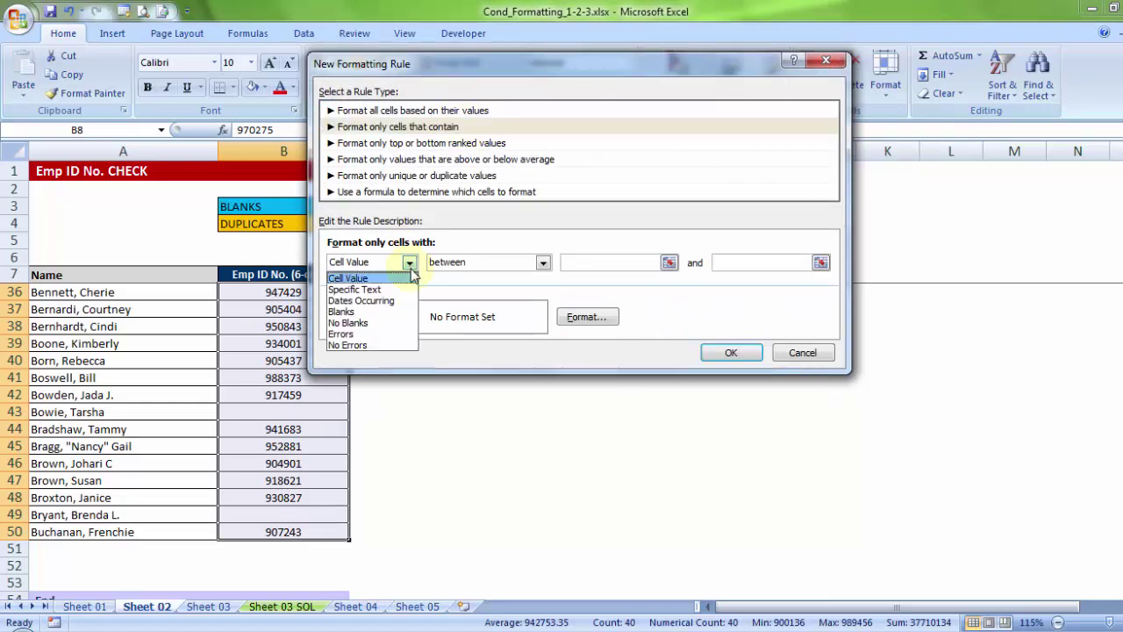
left_click(352, 314)
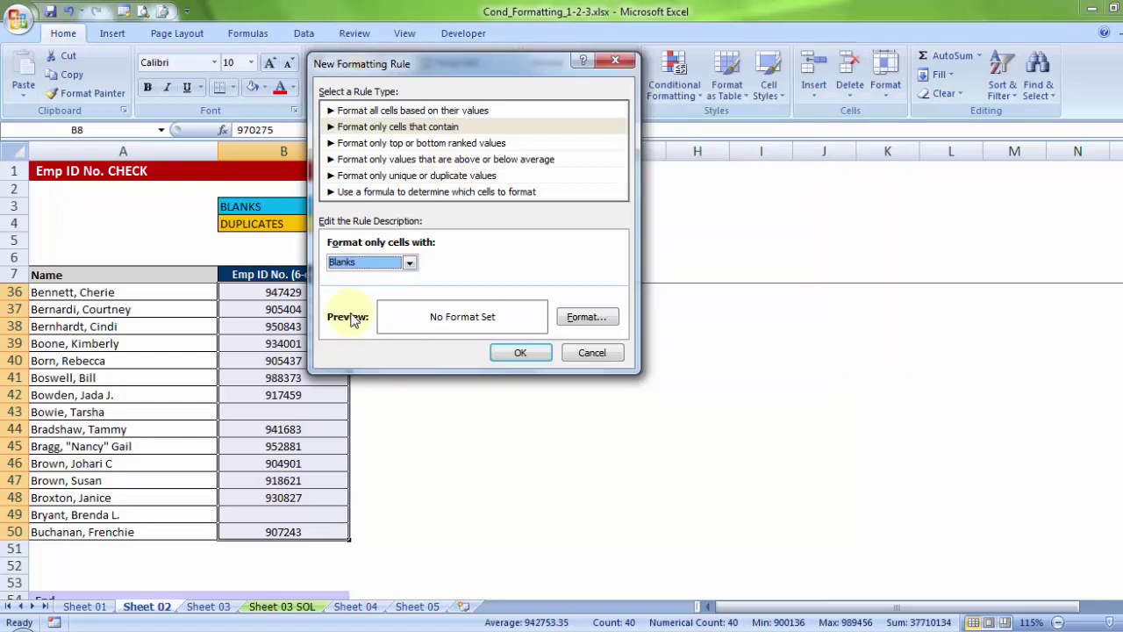
left_click(586, 320)
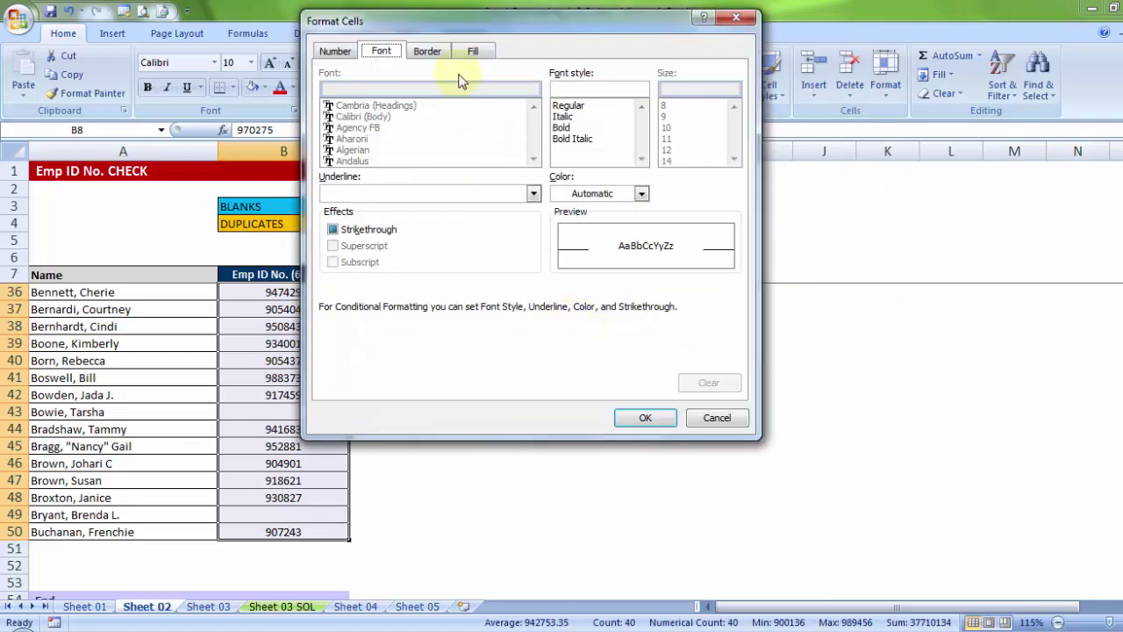
left_click_drag(477, 22, 533, 115)
left_click(397, 104)
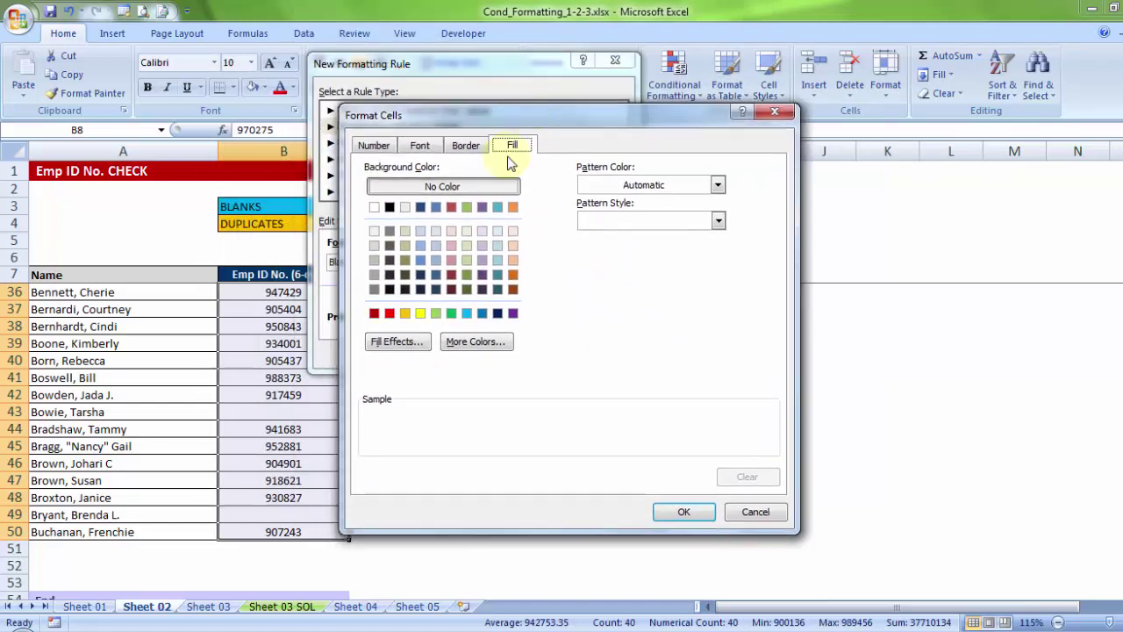
left_click(468, 313)
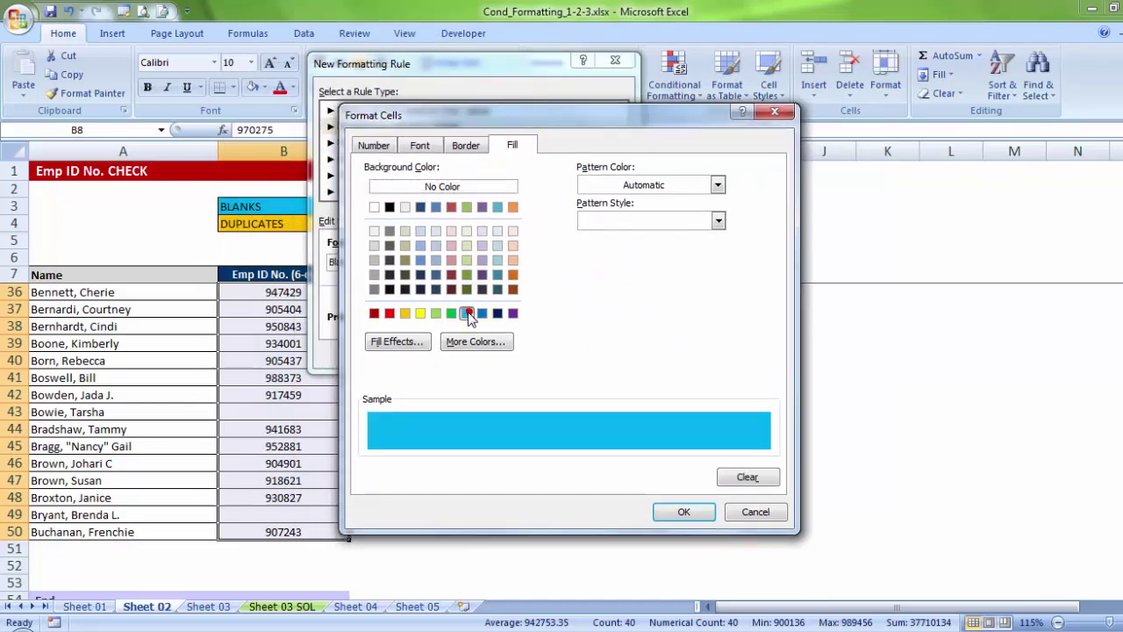
left_click(671, 512)
left_click(509, 353)
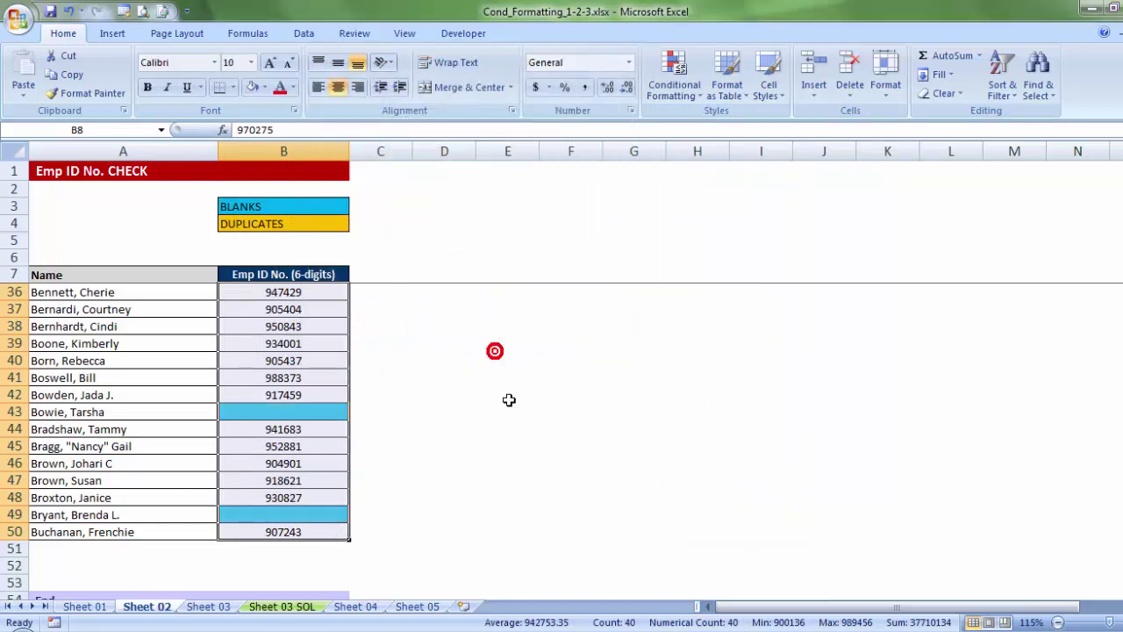
- Review the light-blue blank IDs in B23, B43 and B49, then reselect the Emp IDs from B8 down
scroll(497, 428, "up", 3)
scroll(497, 428, "up", 6)
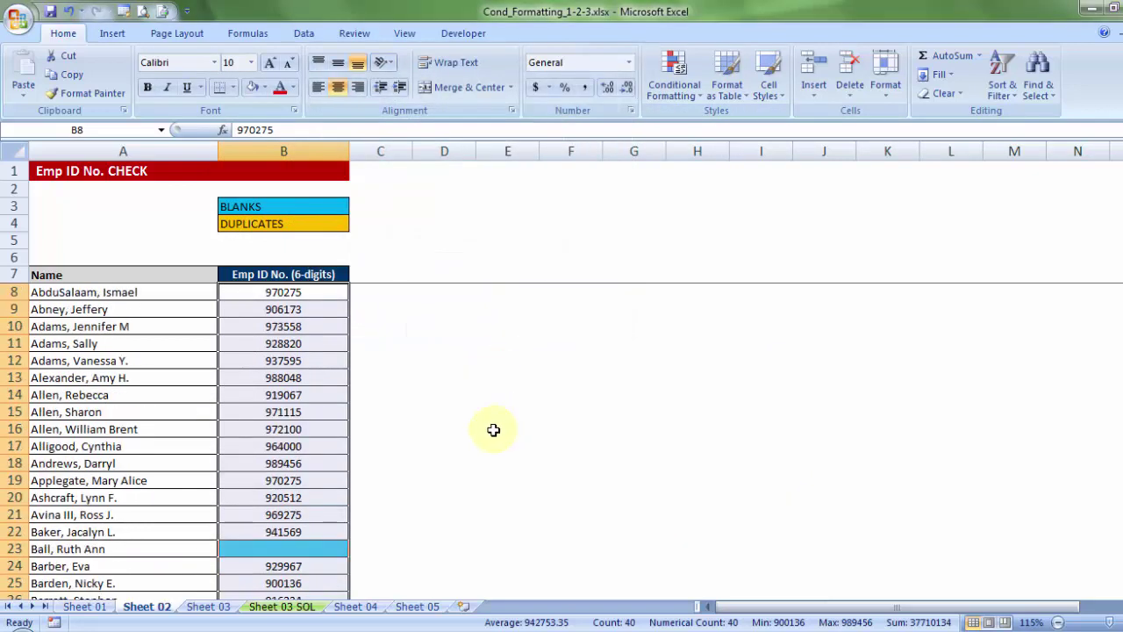
left_click(335, 448)
scroll(309, 396, "down", 4)
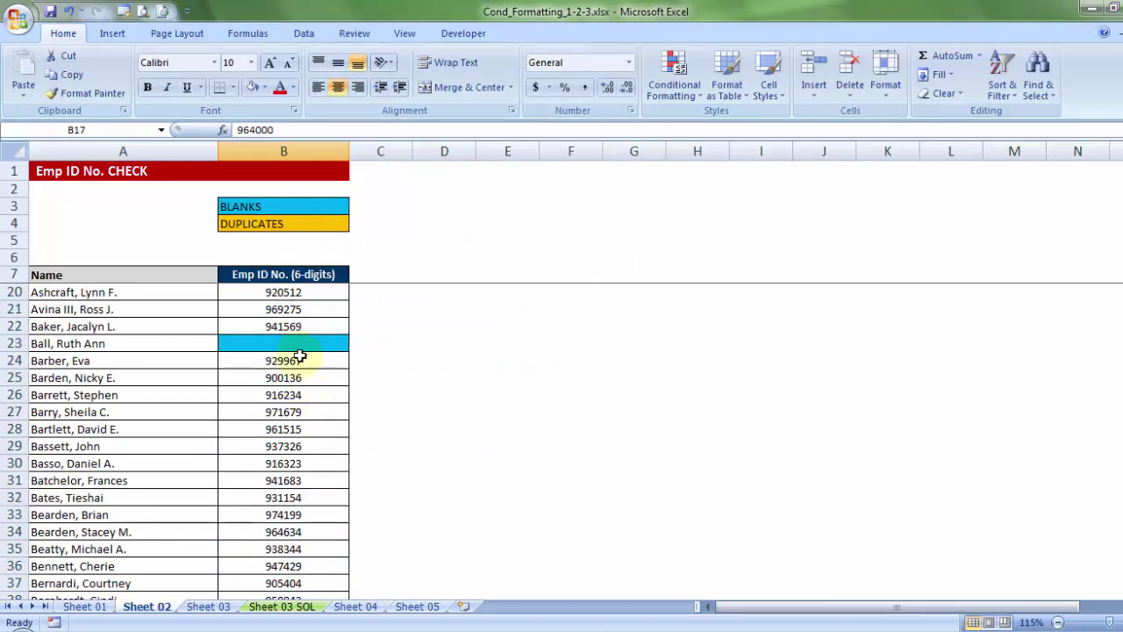
scroll(300, 354, "down", 6)
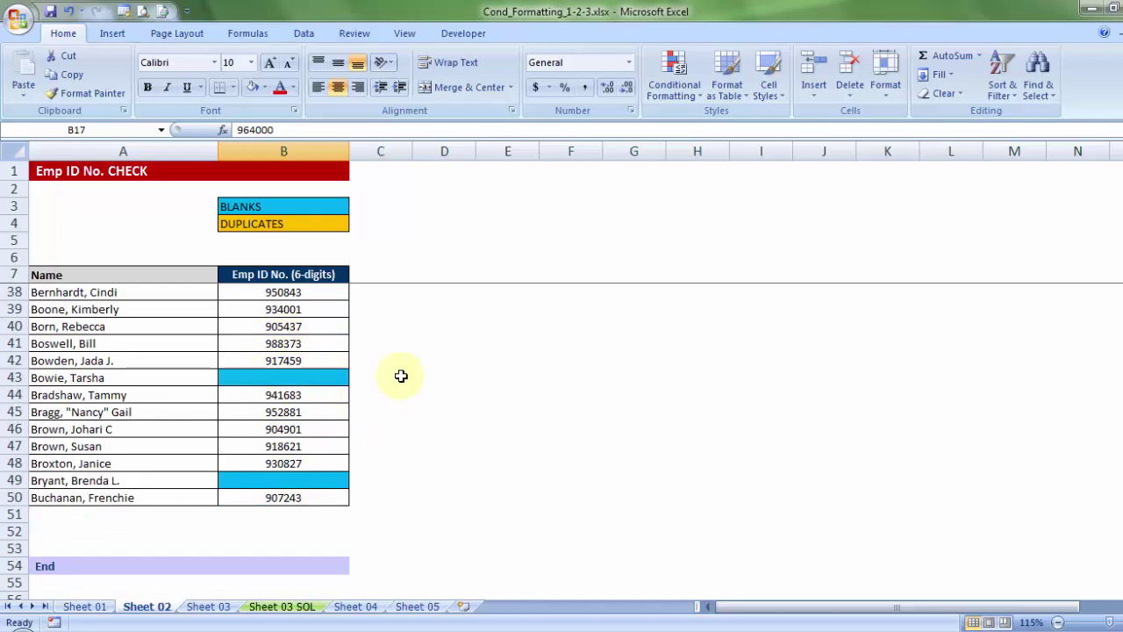
scroll(401, 376, "up", 10)
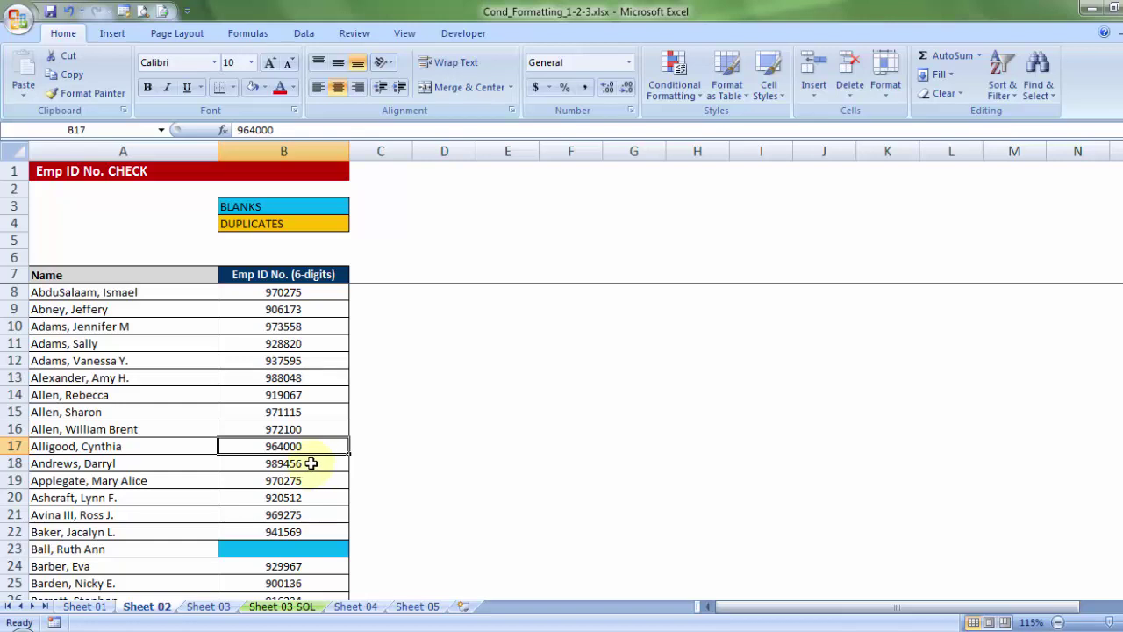
left_click_drag(306, 295, 317, 565)
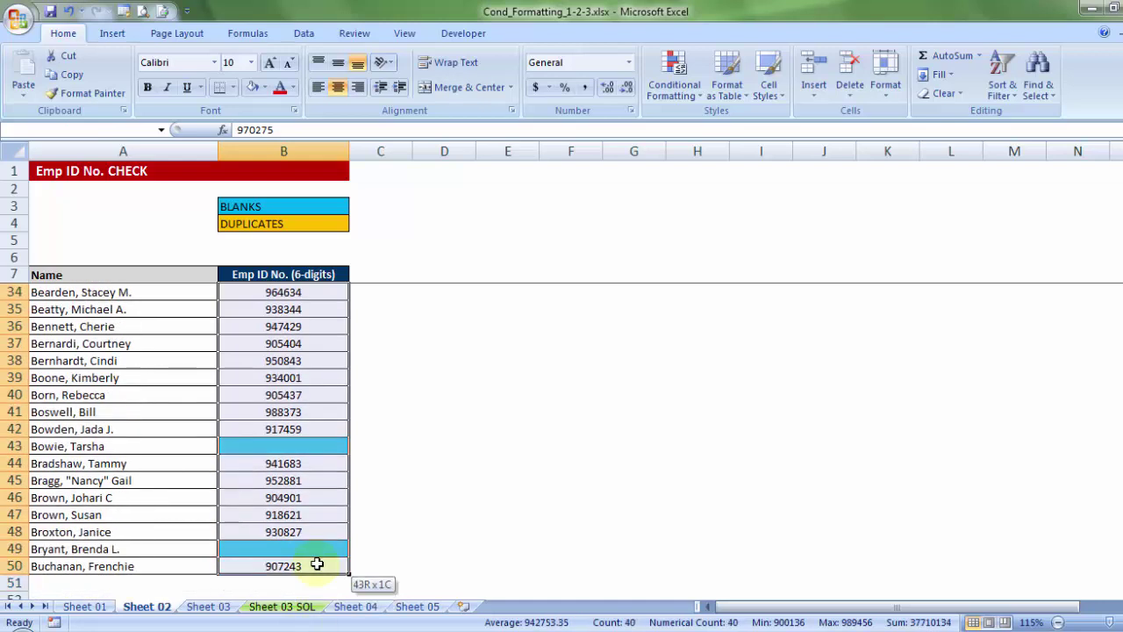
- Add a duplicate-values rule giving repeated Emp IDs, like 970275 in B8 and B19, a gold fill
left_click(662, 95)
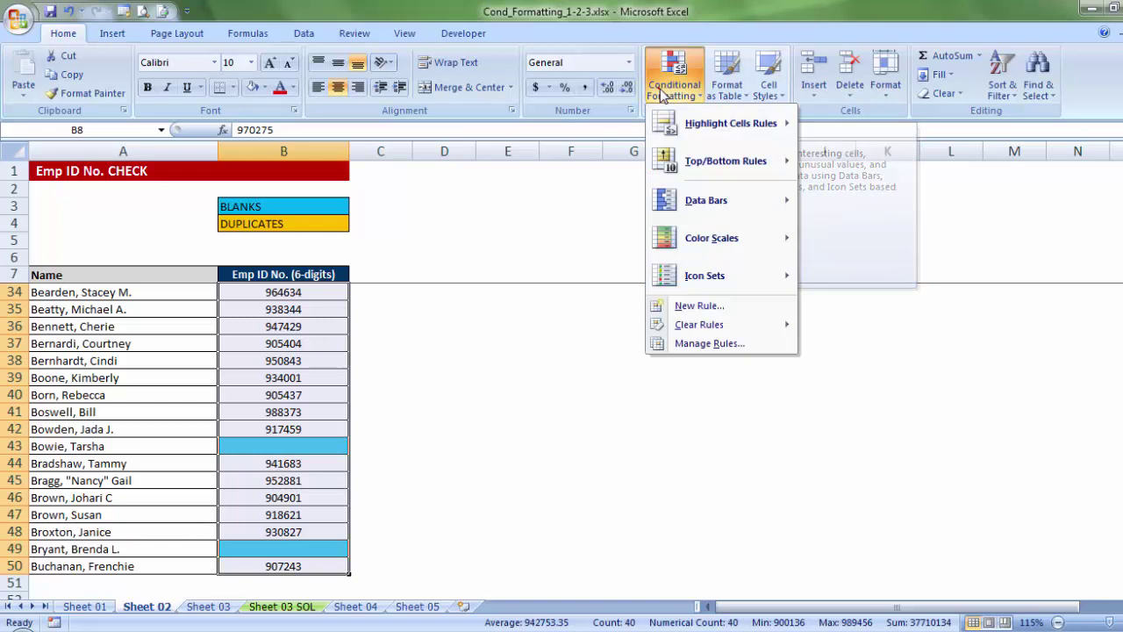
left_click(695, 306)
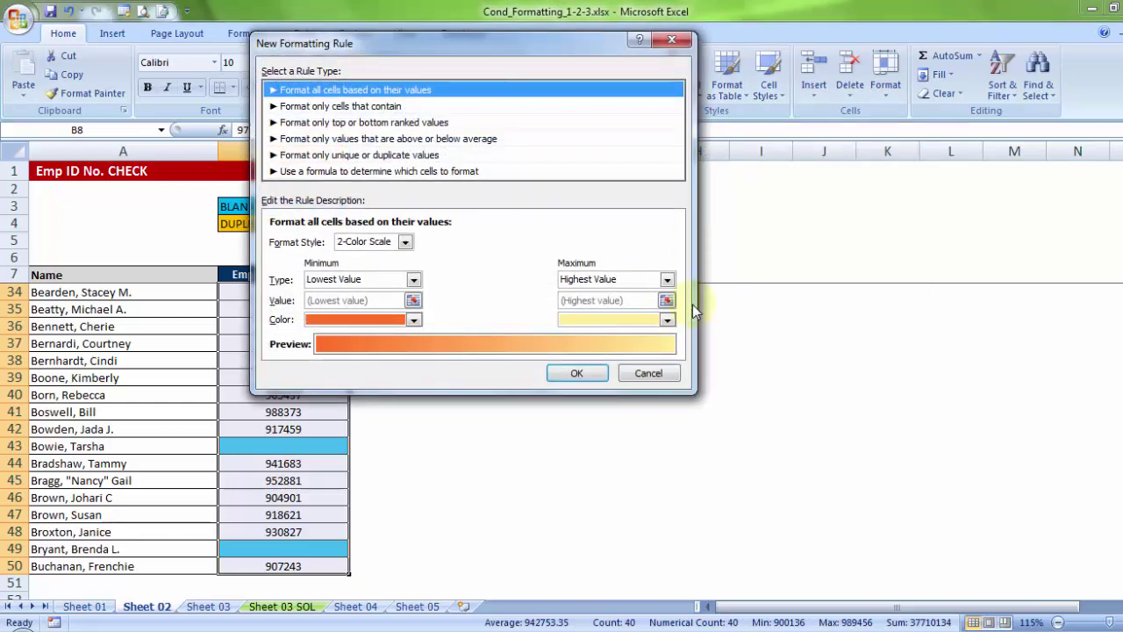
left_click(356, 155)
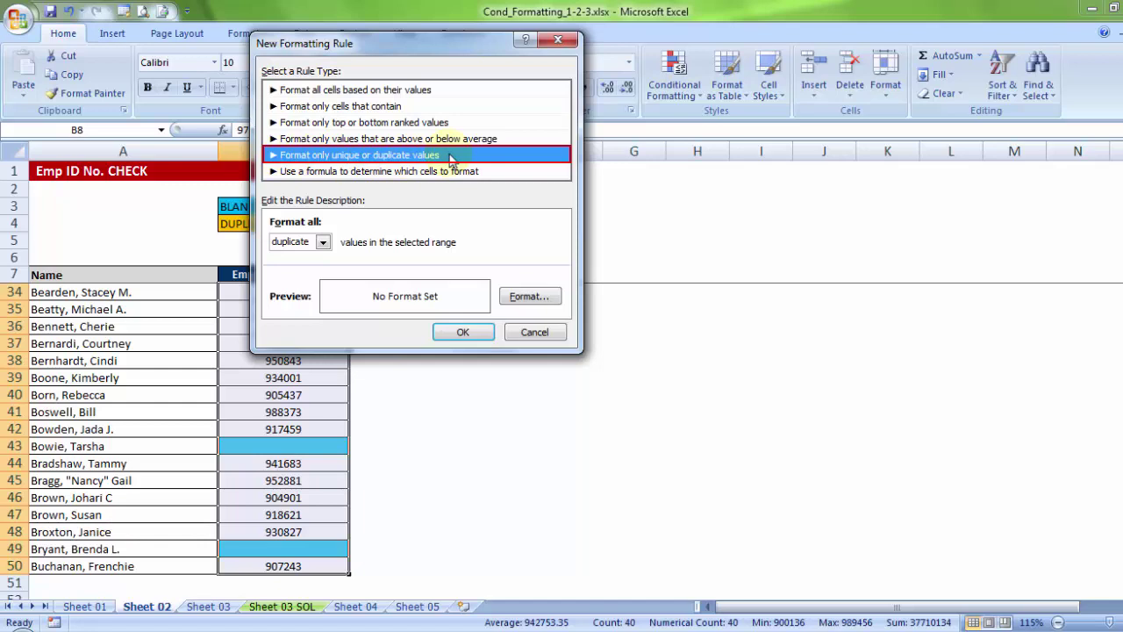
left_click(323, 242)
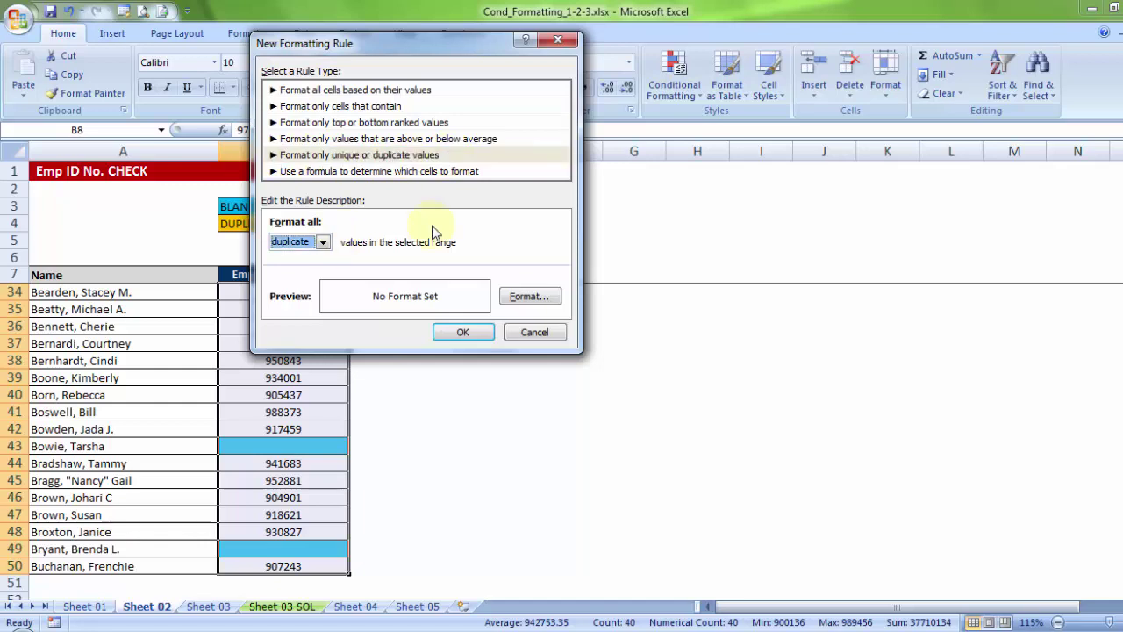
left_click(323, 243)
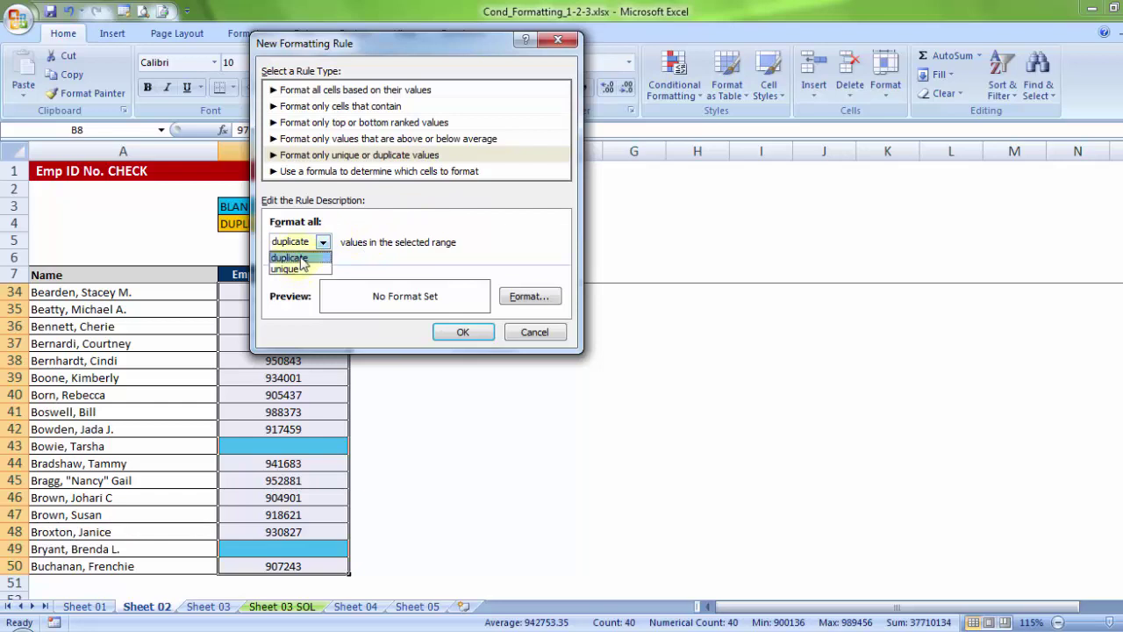
left_click(302, 258)
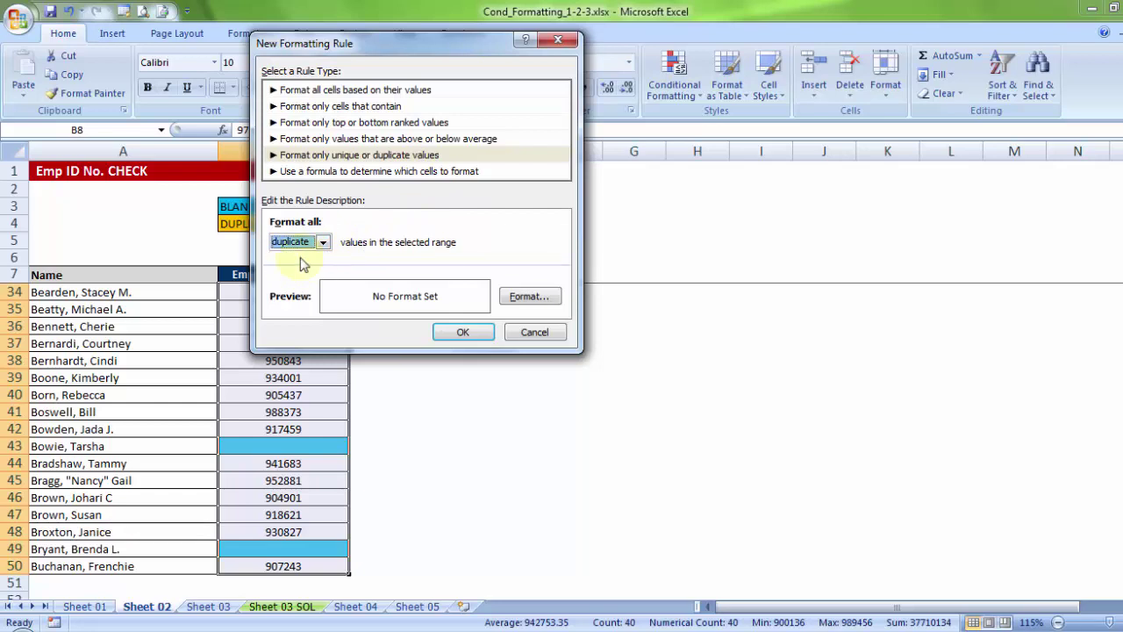
left_click(529, 297)
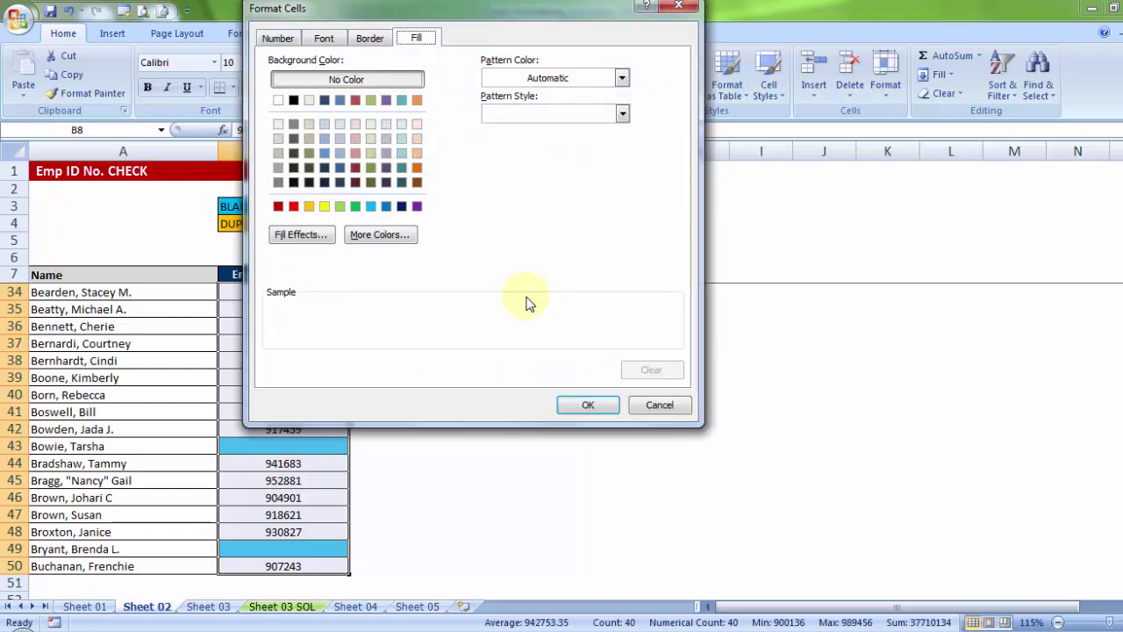
left_click(309, 207)
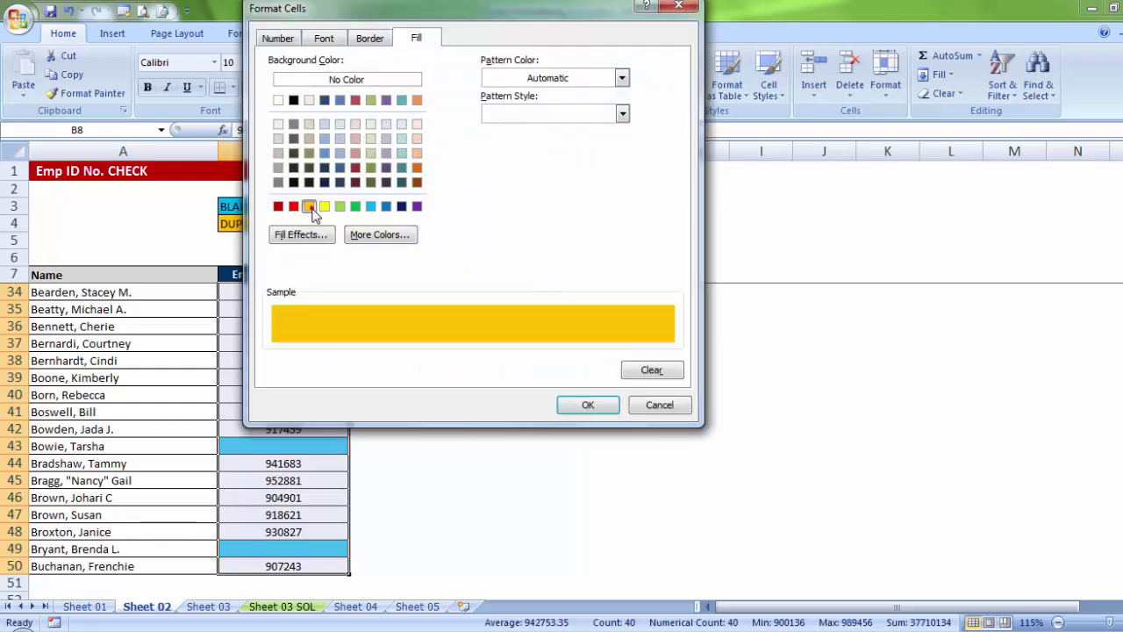
left_click(568, 408)
left_click(445, 330)
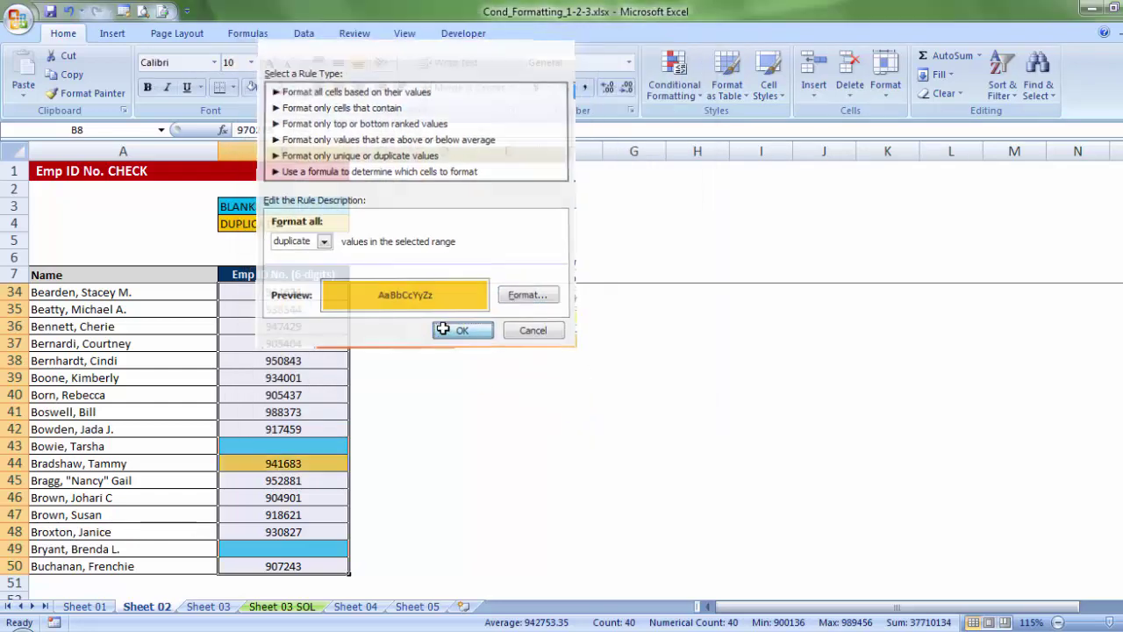
scroll(474, 402, "up", 9)
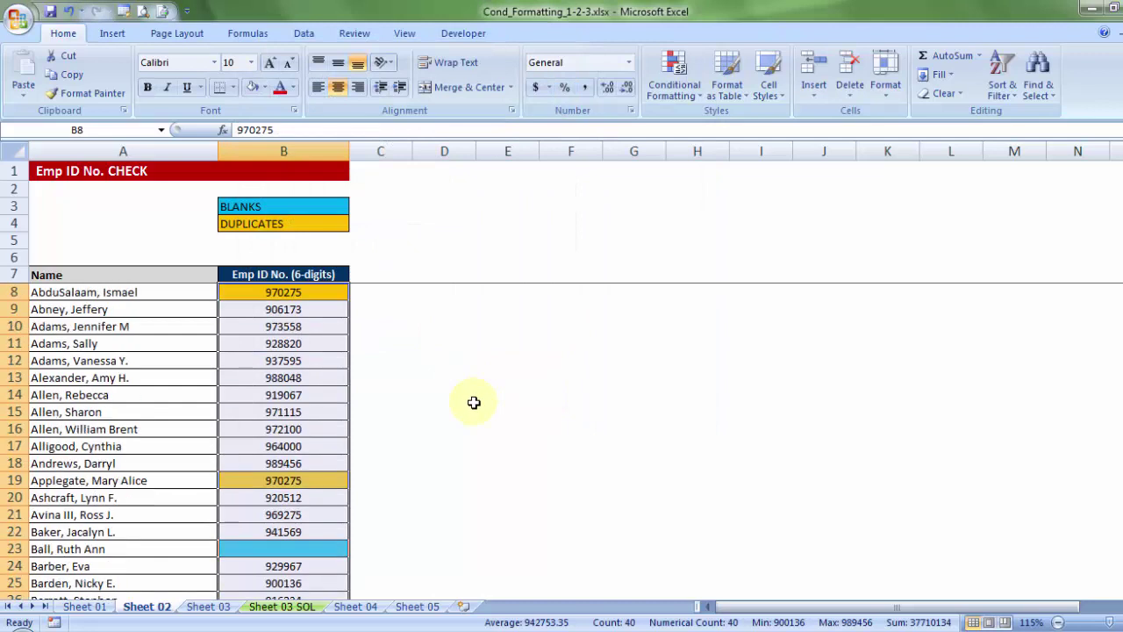
- Edit B8's Emp ID to 970279 so it no longer duplicates B19
left_click(298, 295)
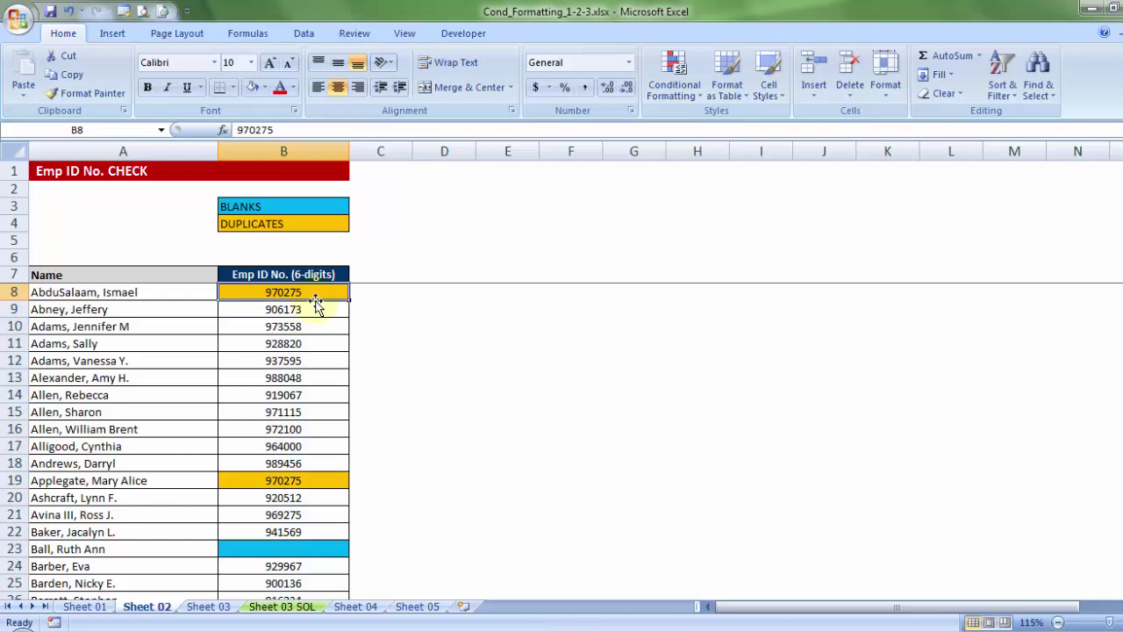
scroll(323, 448, "down", 1)
scroll(323, 449, "down", 4)
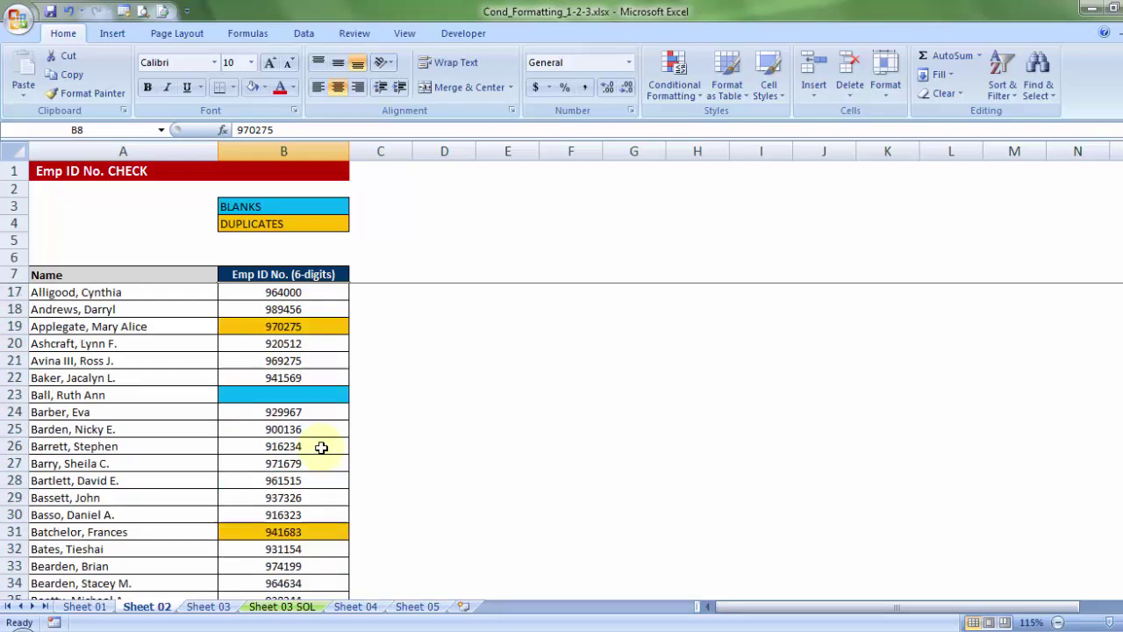
scroll(323, 448, "up", 5)
double_click(328, 292)
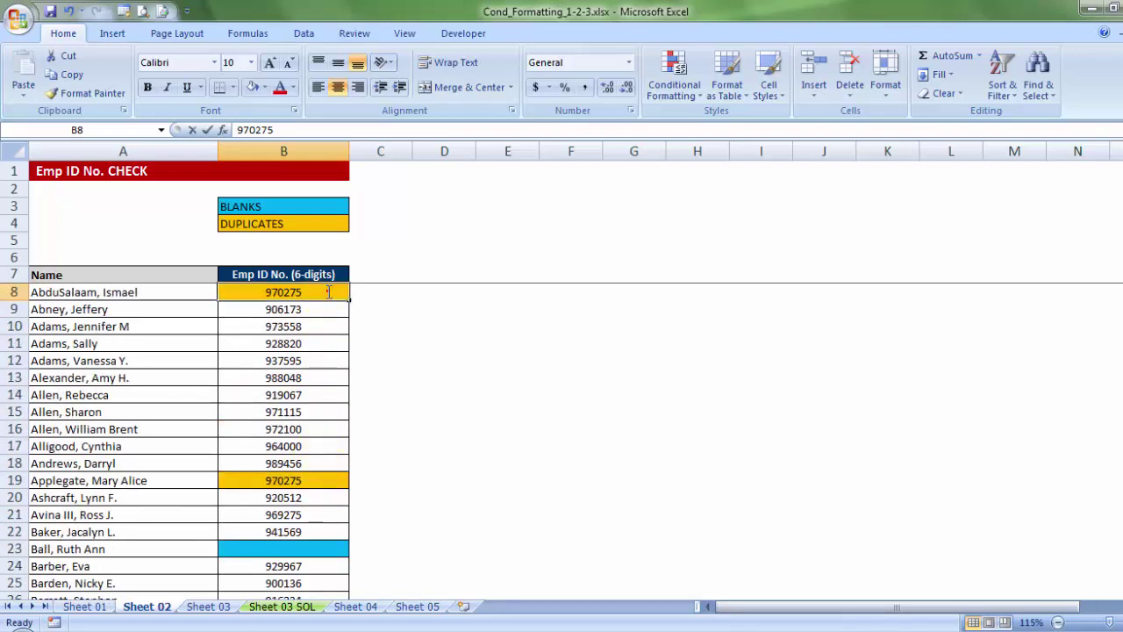
left_click_drag(301, 290, 321, 291)
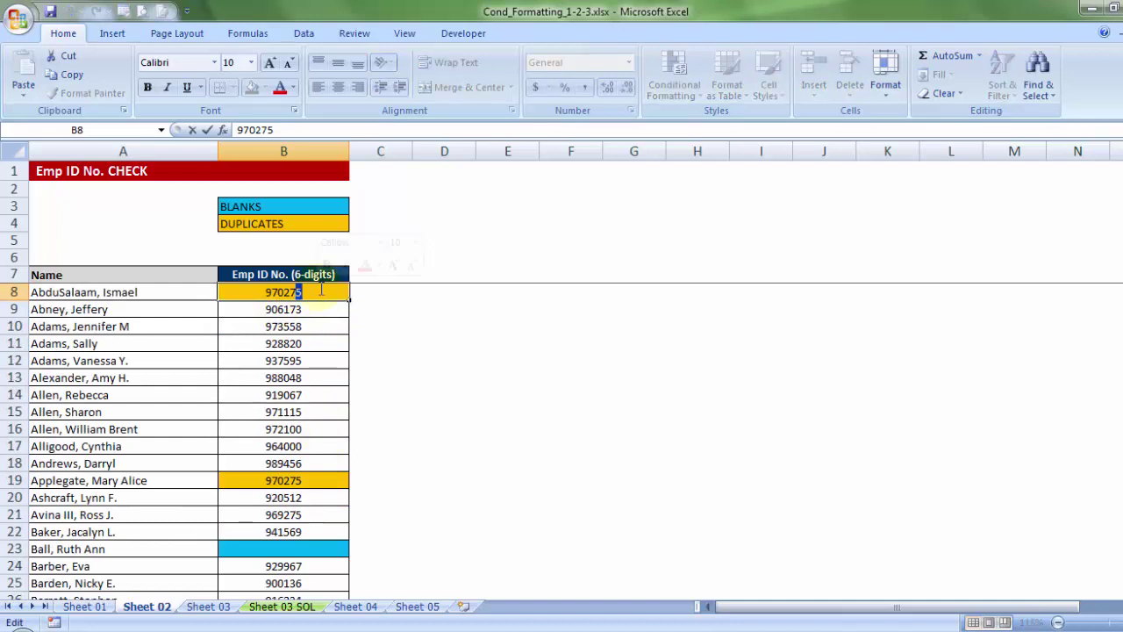
type("9")
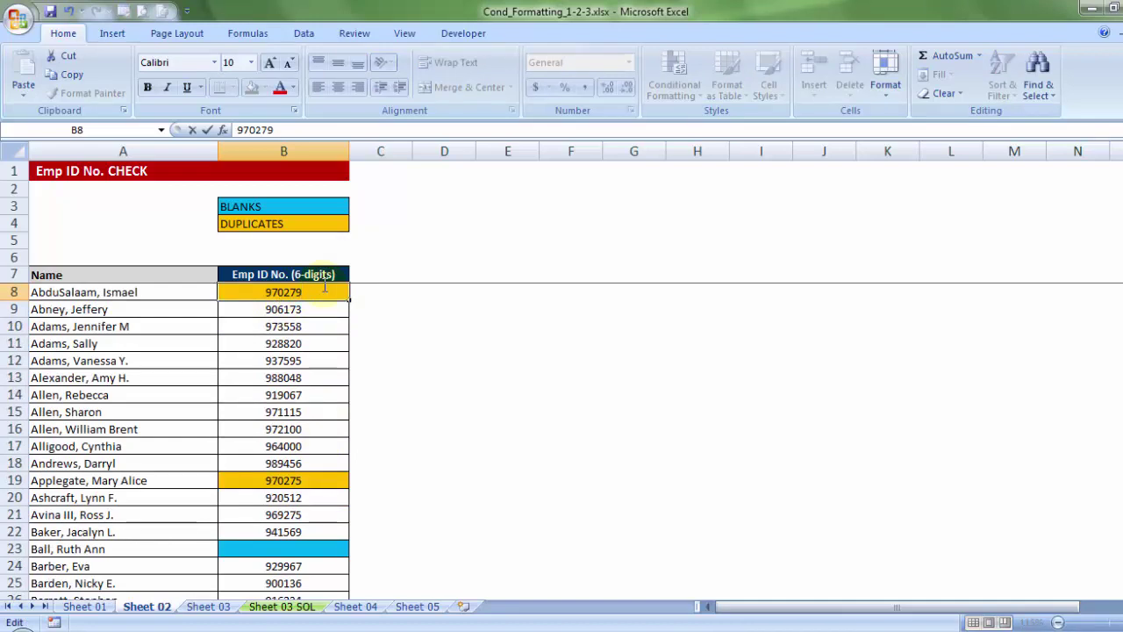
left_click(273, 341)
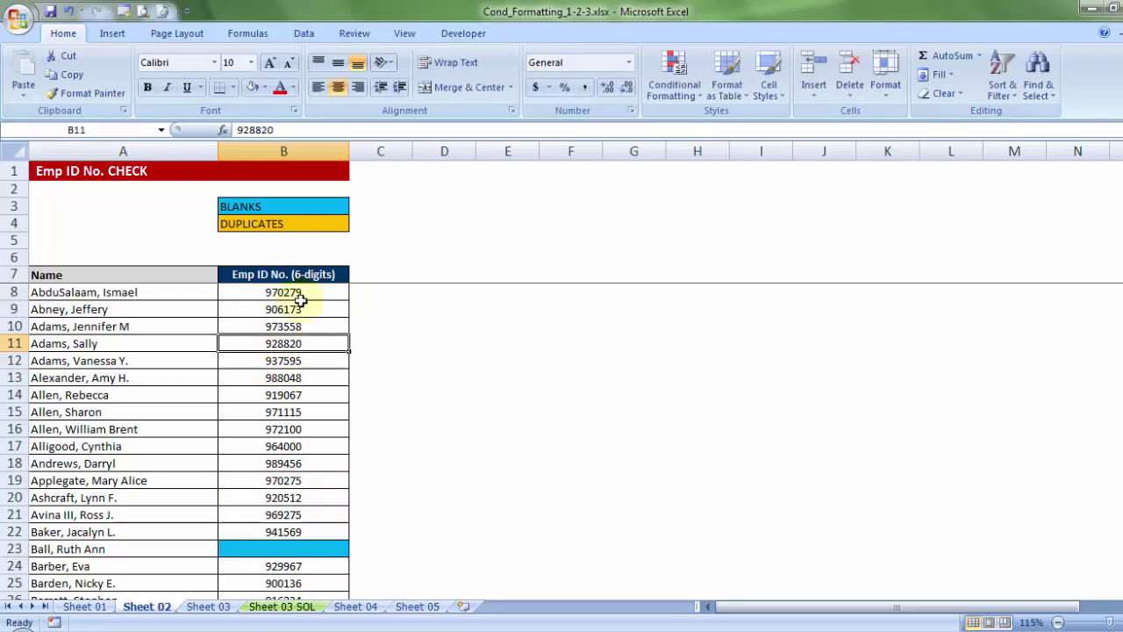